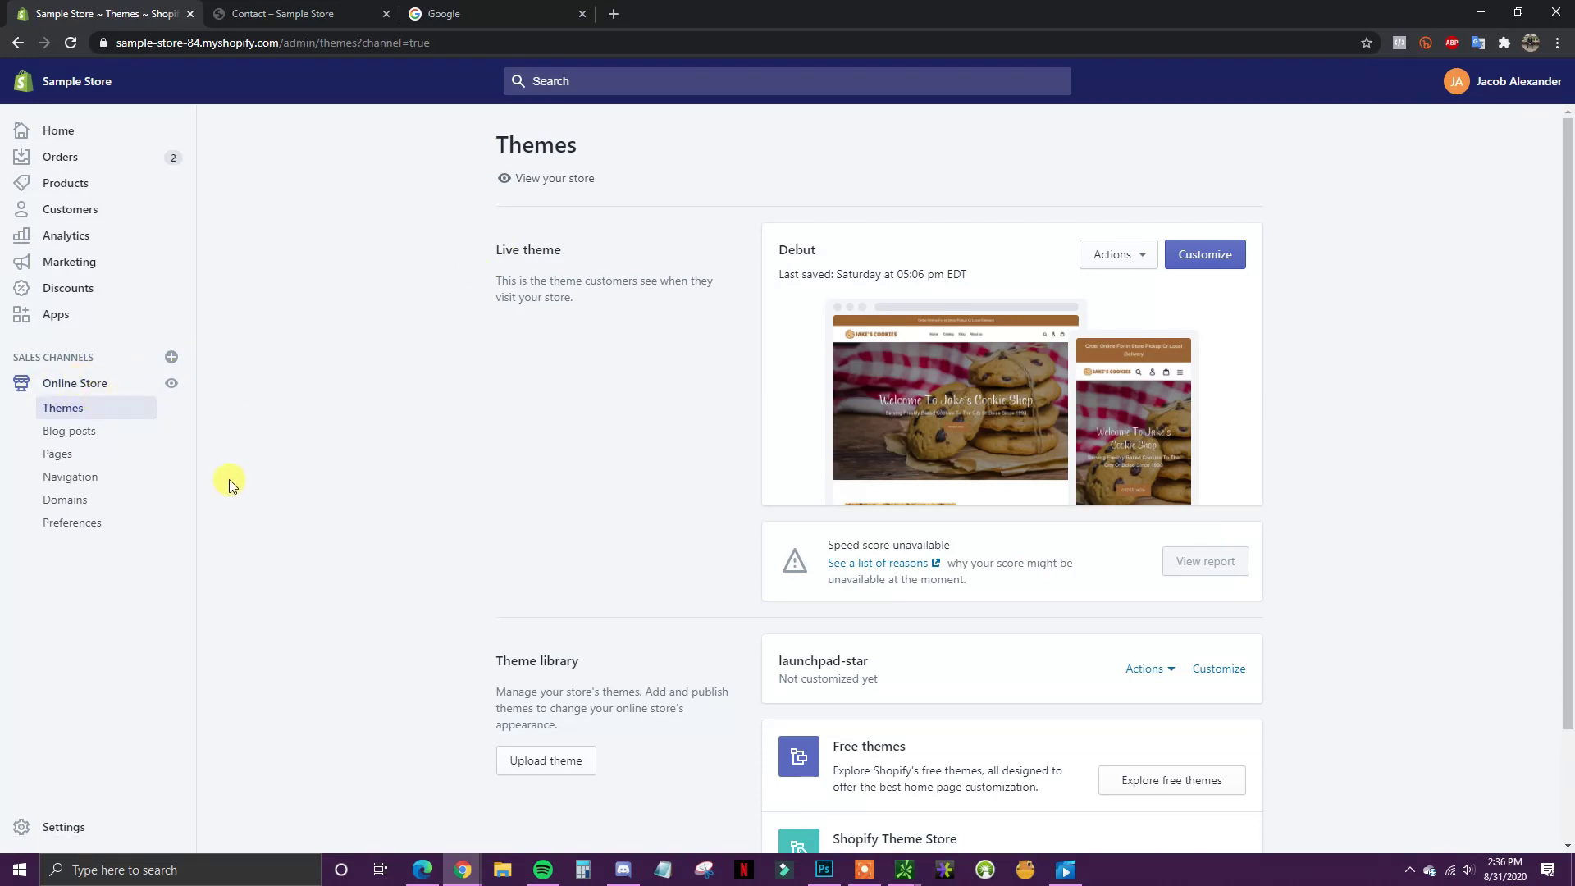
# Open the Contact page editor and compare its store hours and form with the live storefront
pyautogui.click(71, 463)
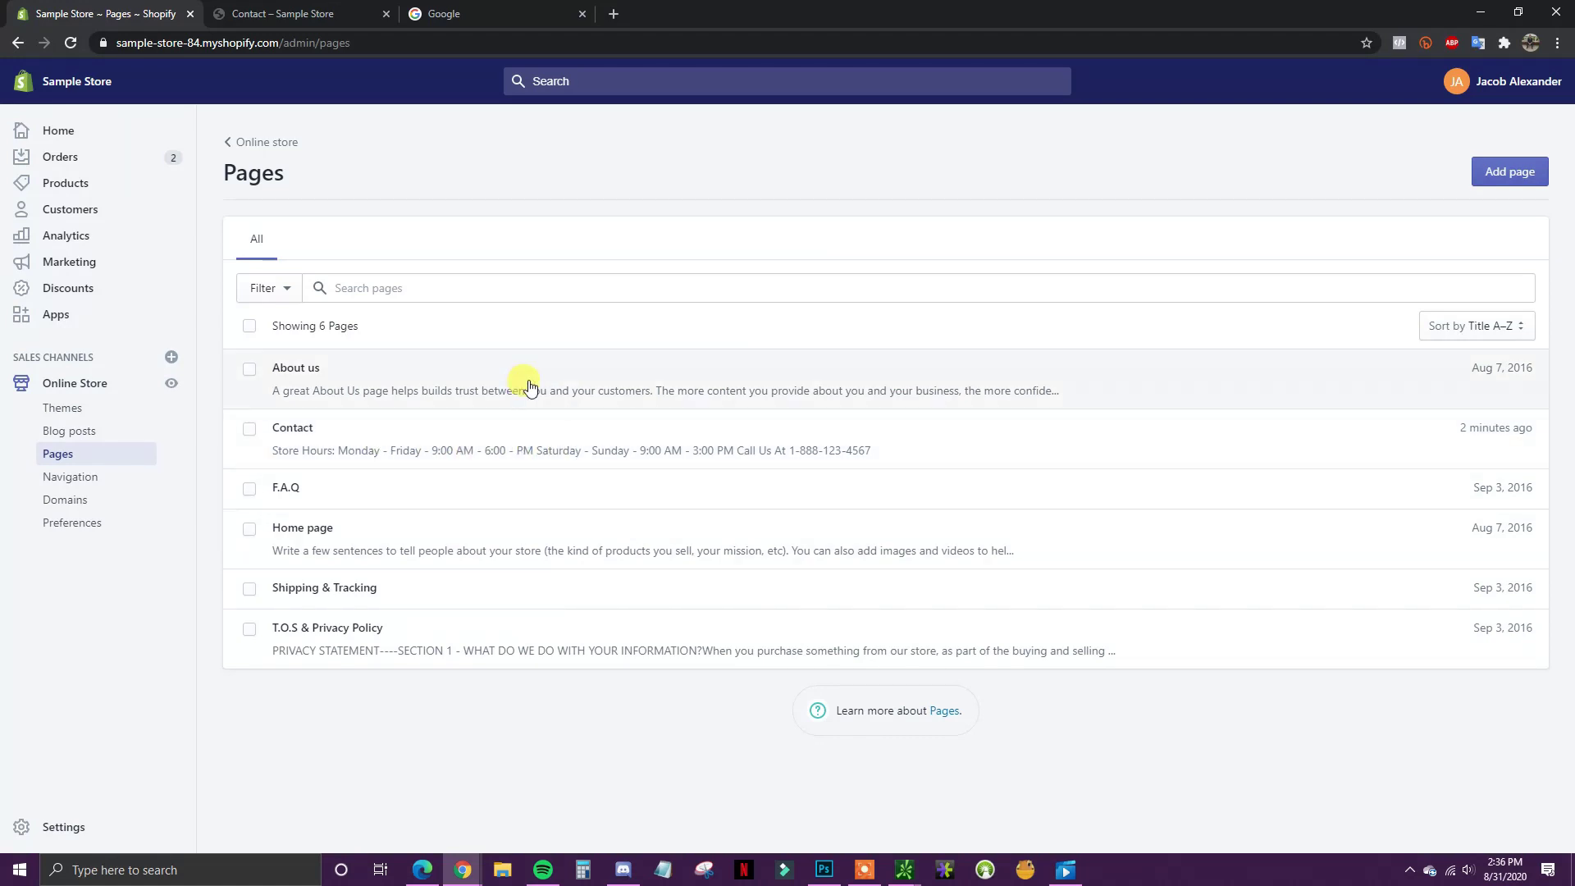
pyautogui.click(454, 453)
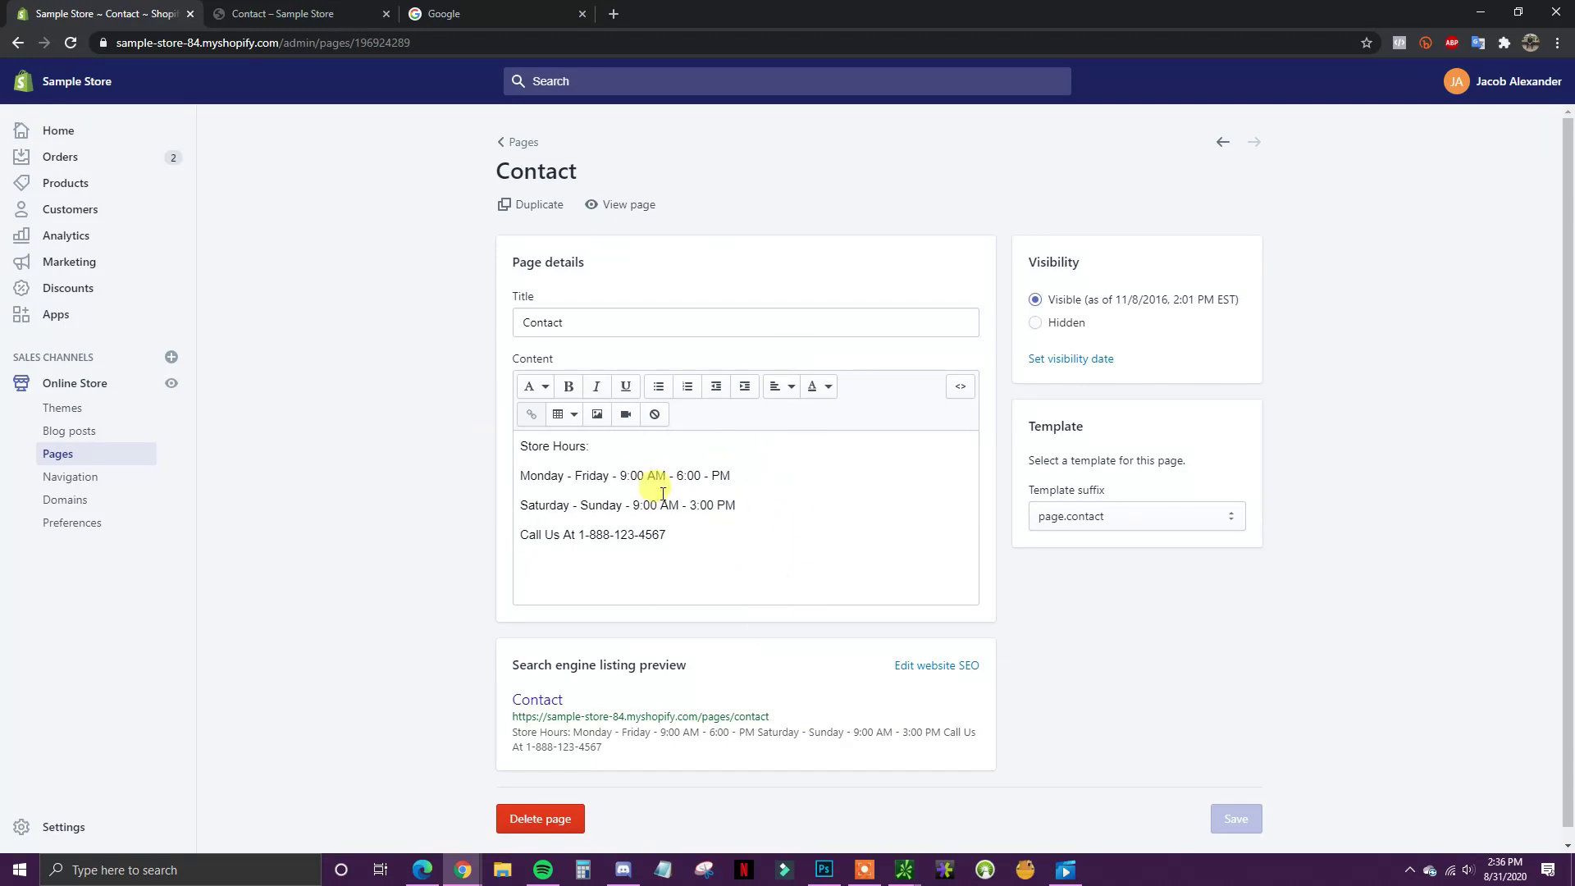
pyautogui.click(229, 7)
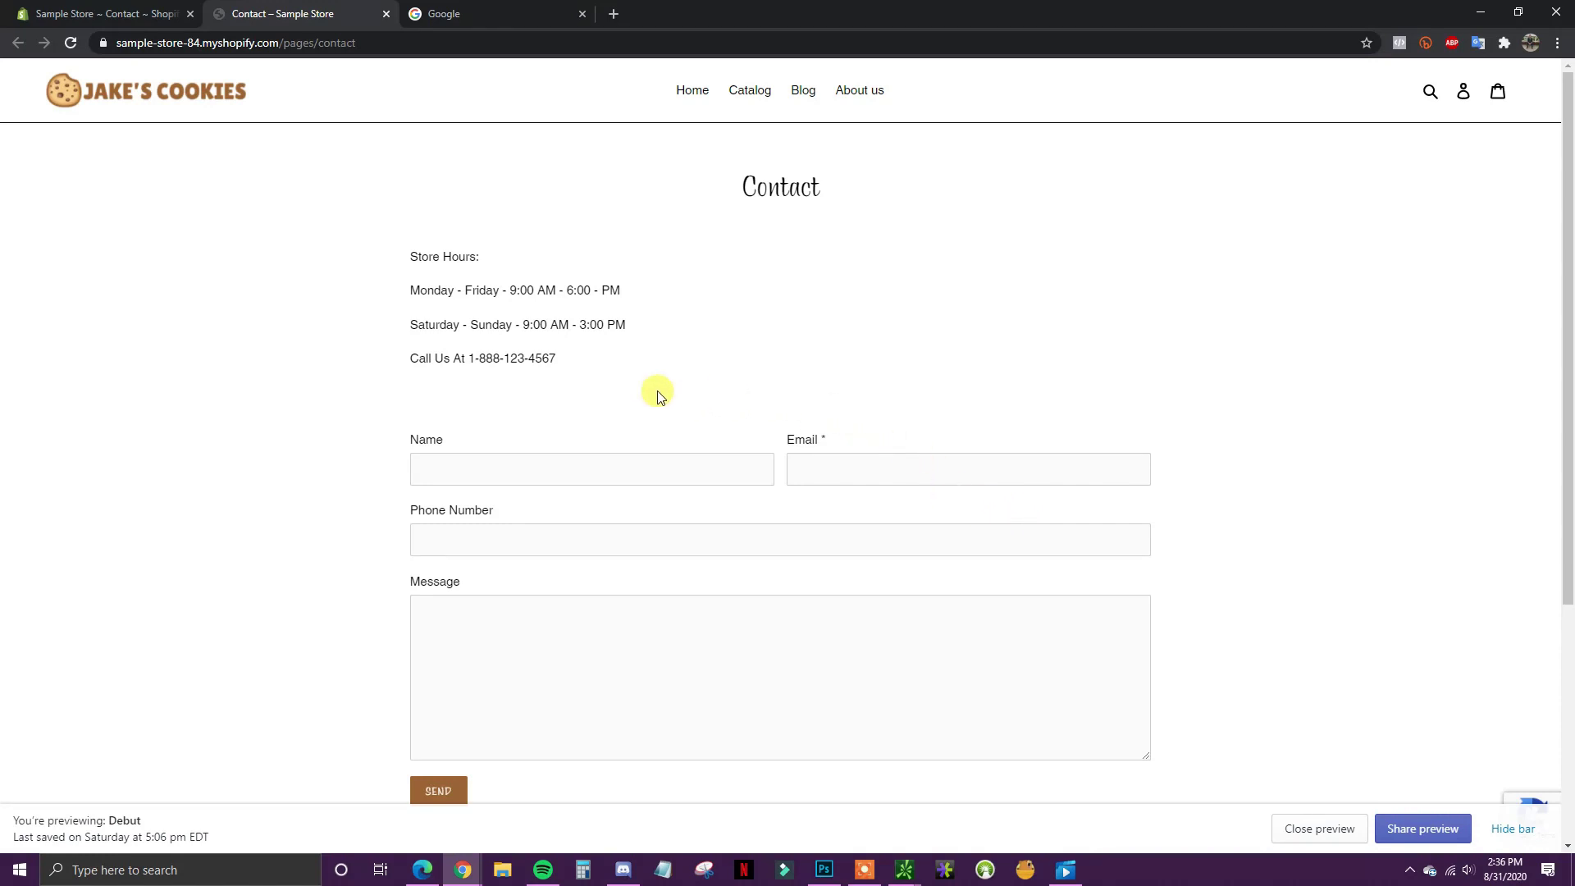
pyautogui.moveTo(411, 254); pyautogui.dragTo(537, 351)
pyautogui.click(580, 354)
pyautogui.click(100, 14)
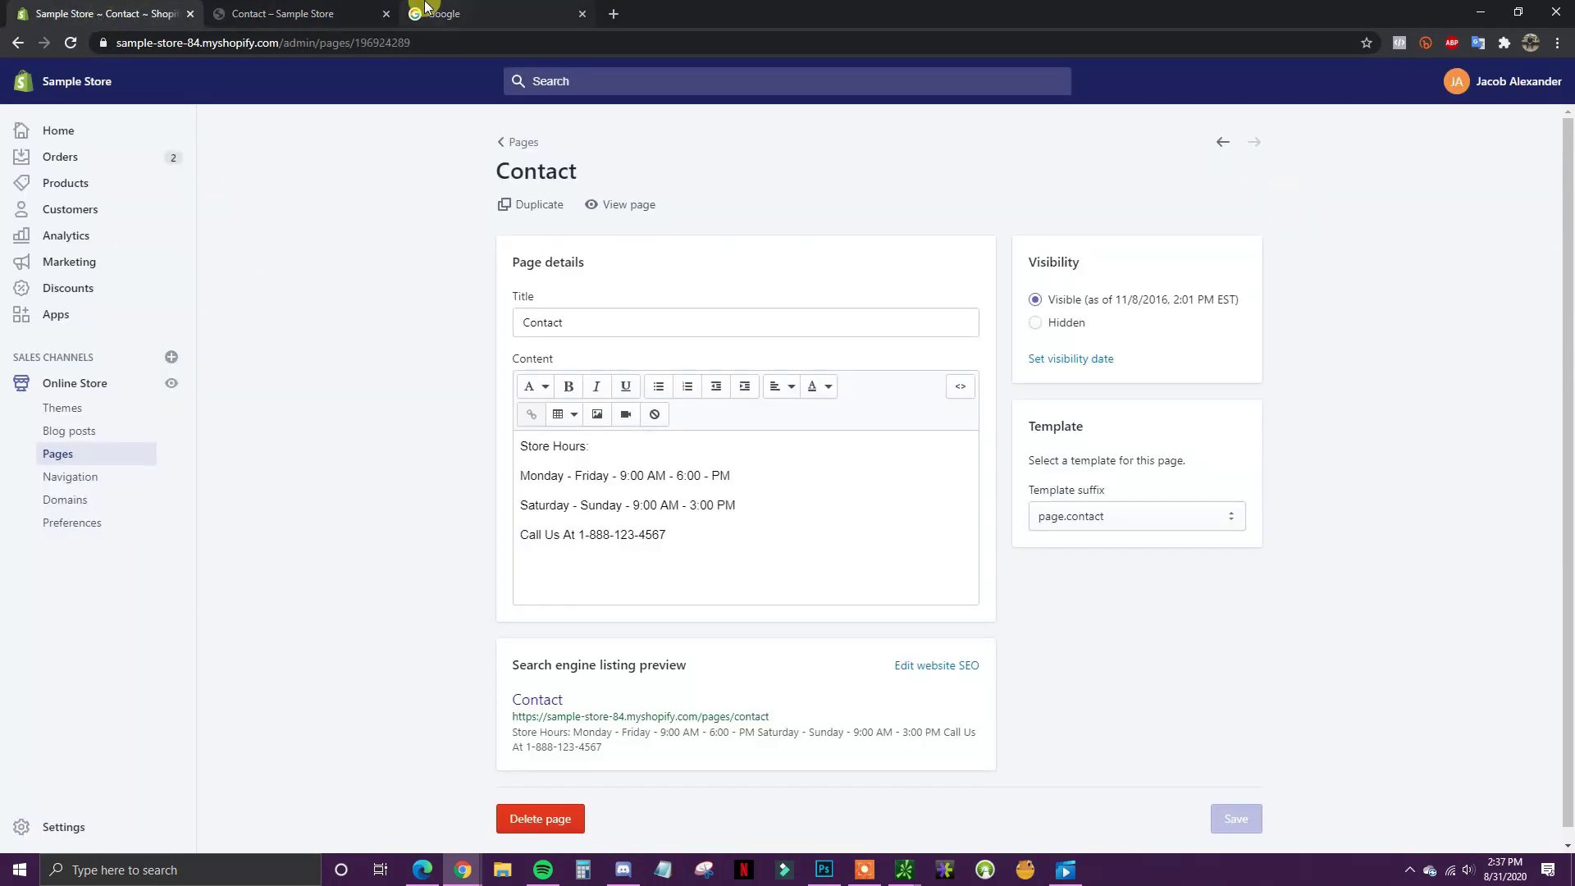
# Search Google for maps, zoom in twice on Boise, and open the Whole Foods Market listing
pyautogui.click(515, 10)
pyautogui.click(759, 334)
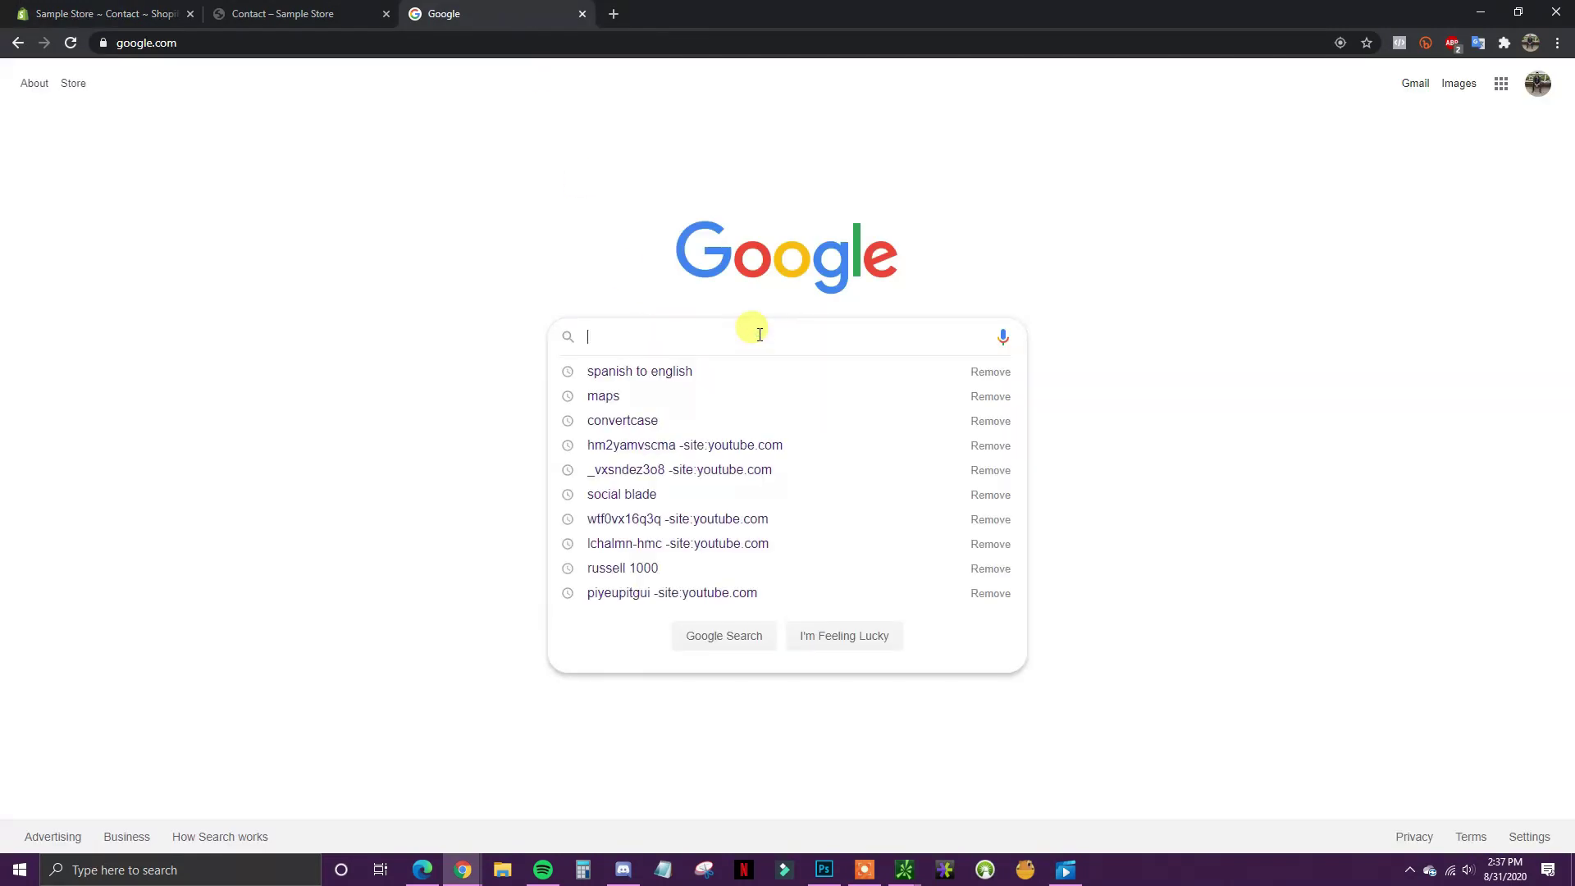
pyautogui.write('maps')
pyautogui.press('Return')
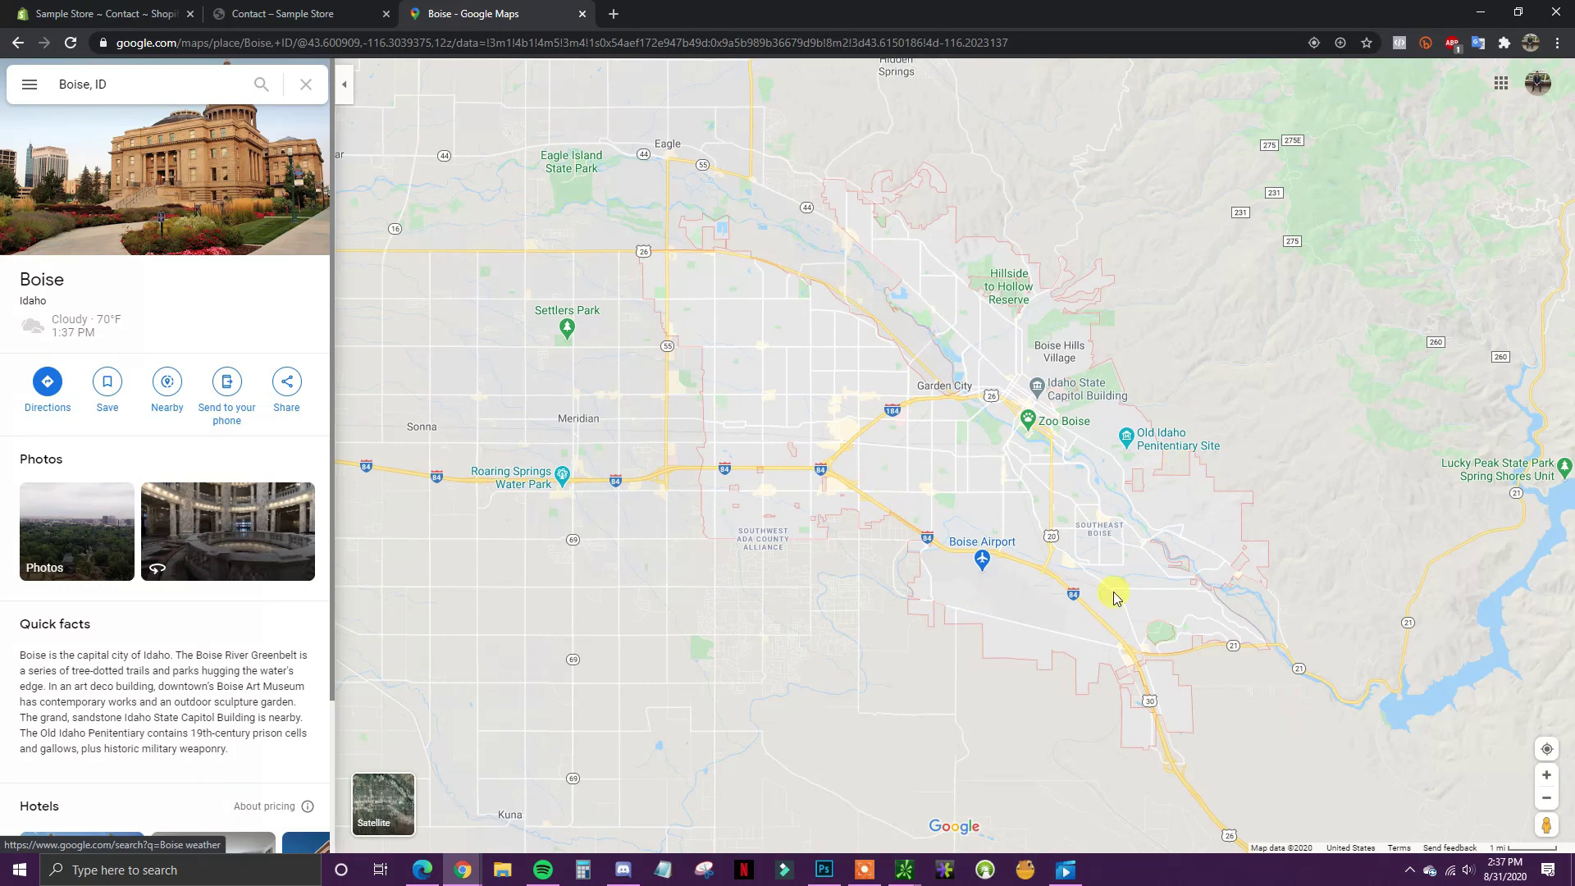
pyautogui.click(1547, 775)
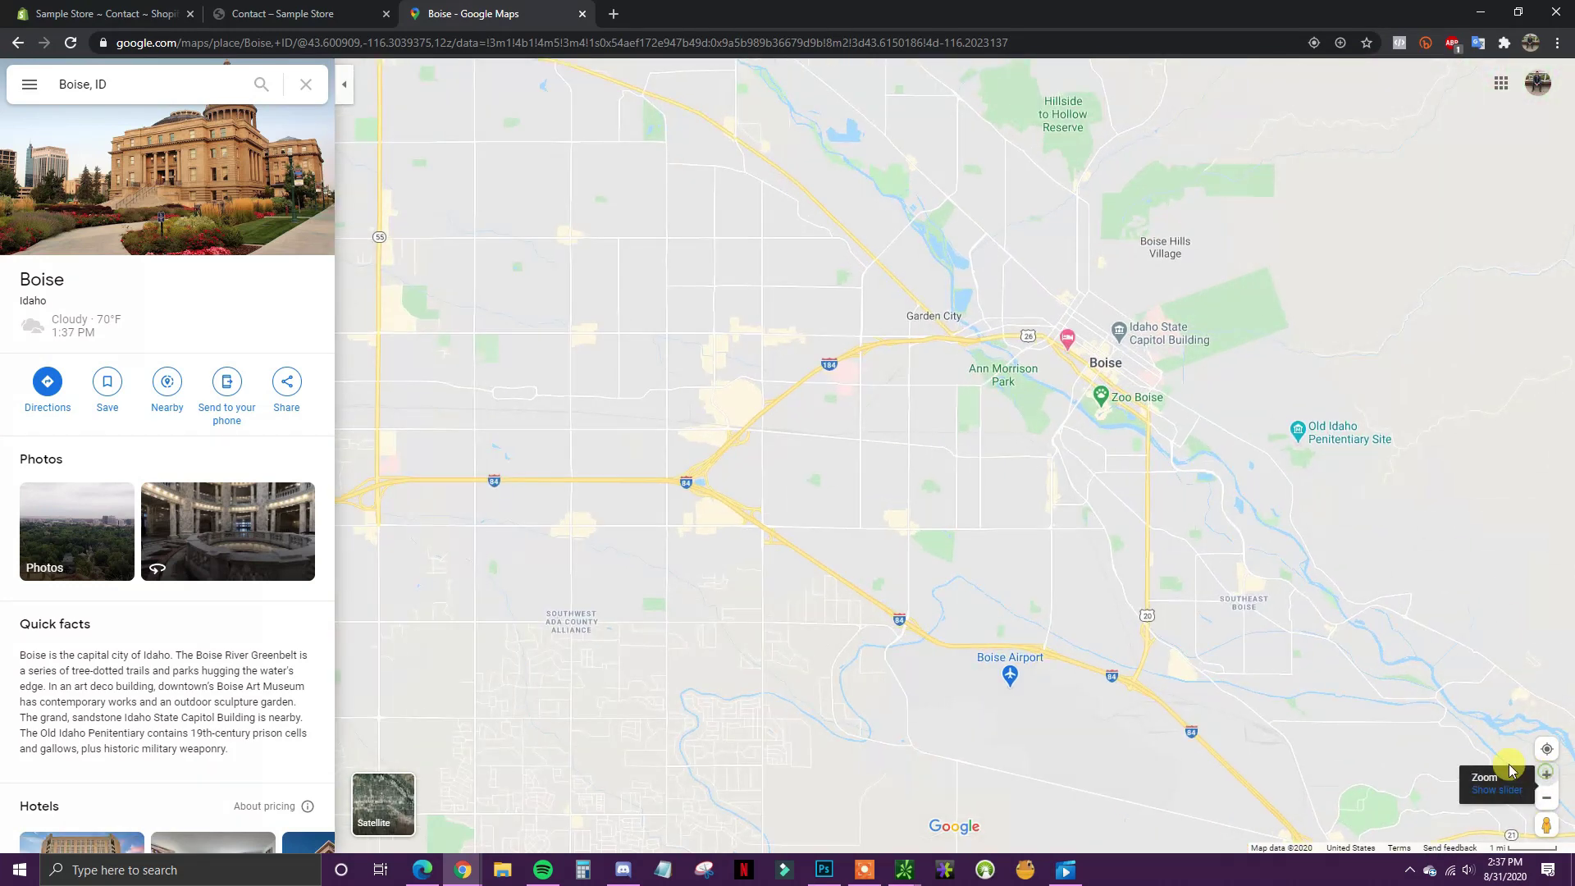
pyautogui.click(1547, 774)
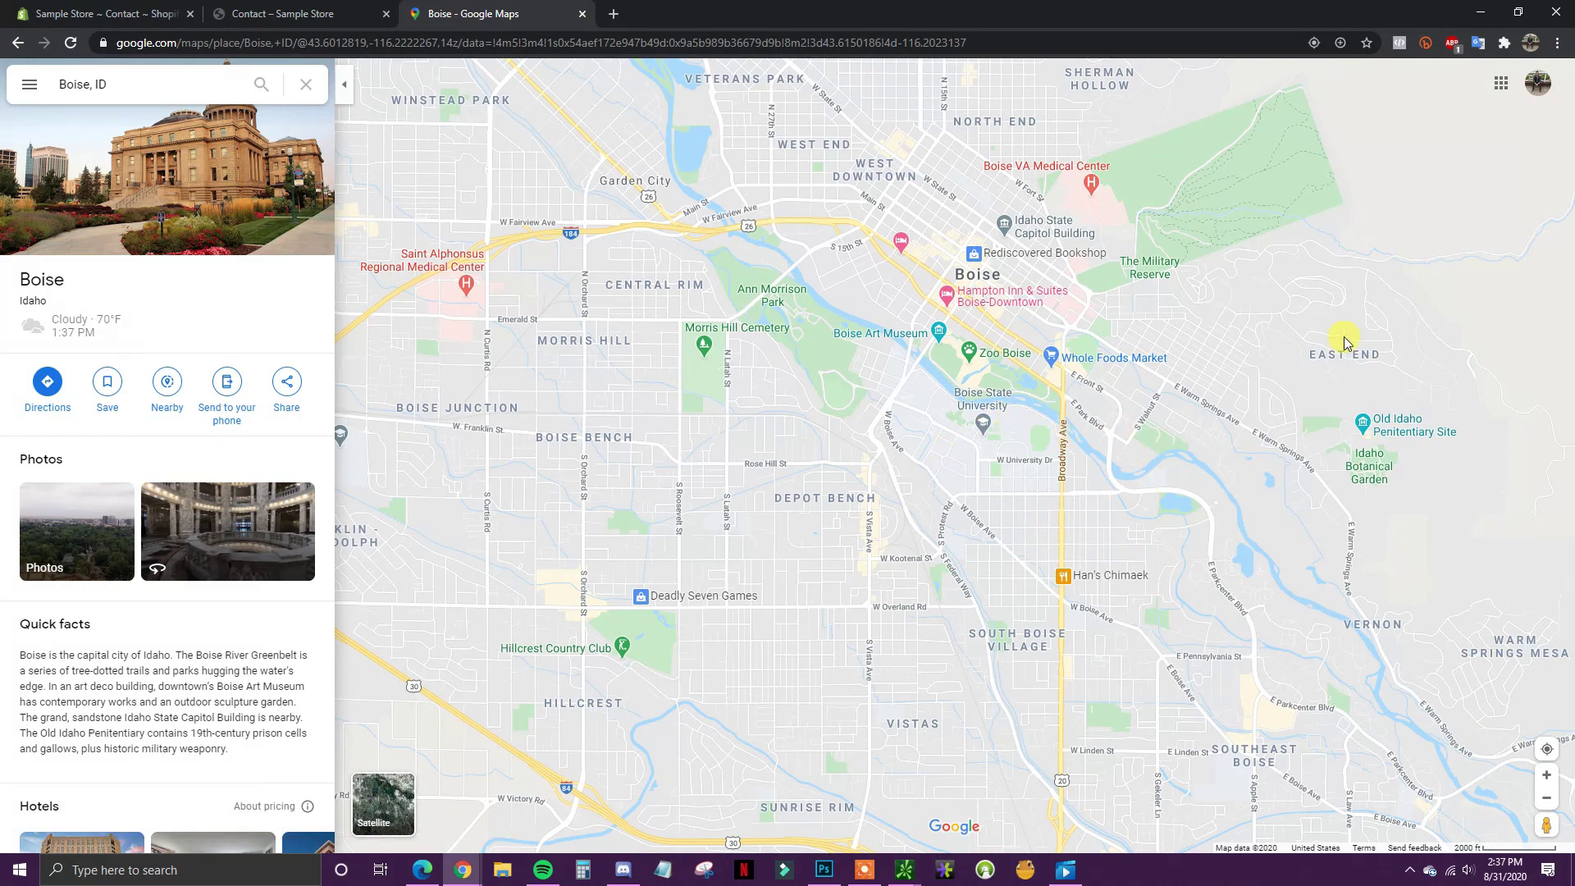
pyautogui.click(1104, 361)
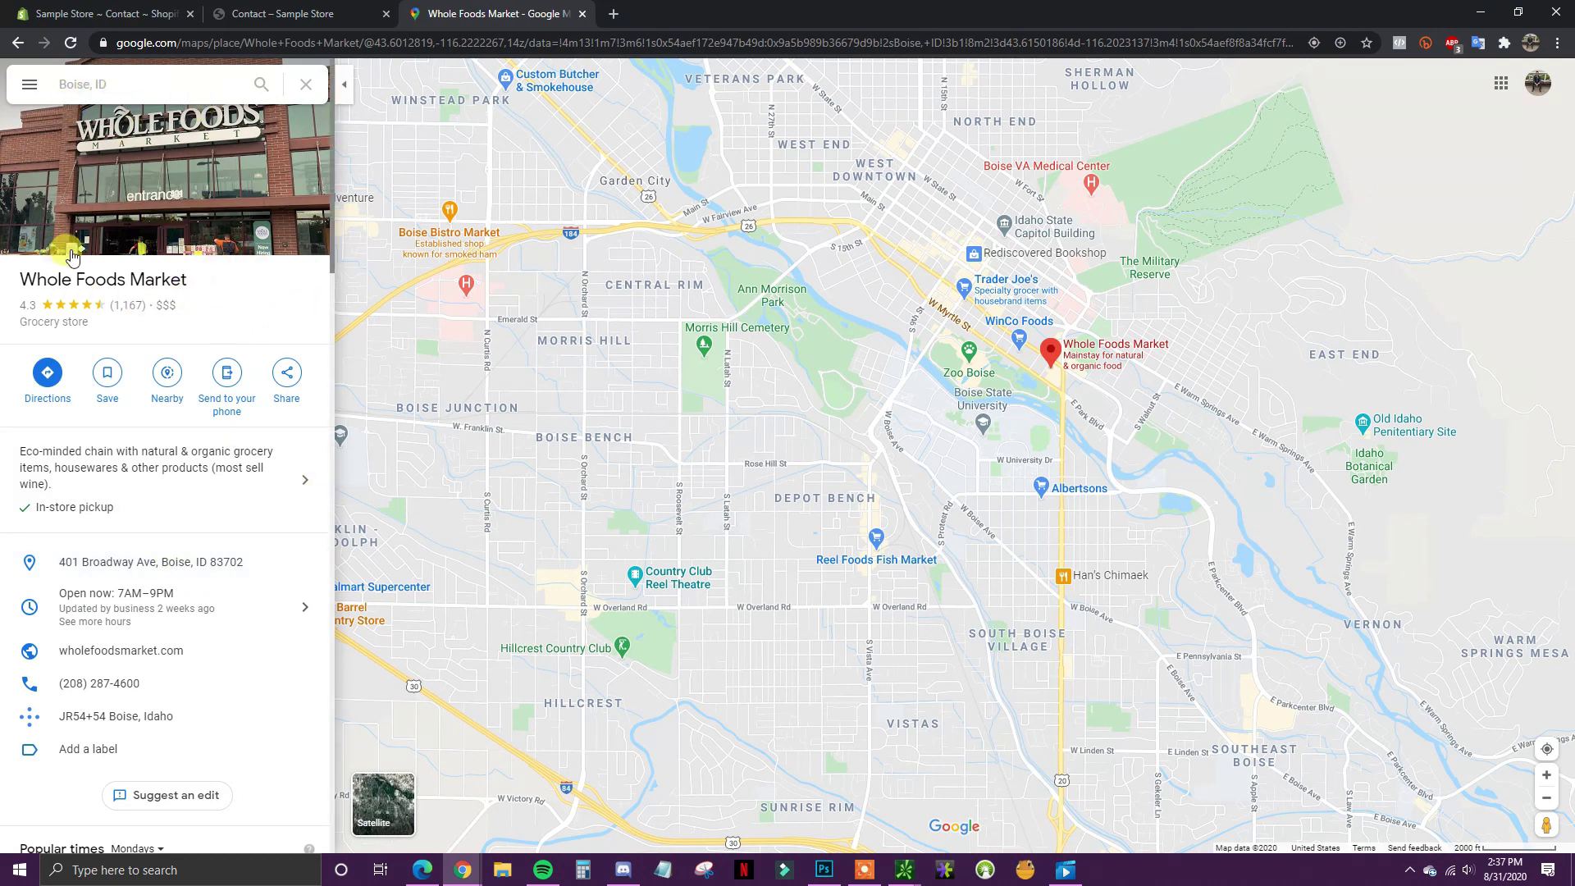
# Get the map's embed code, trying Small, Medium and Large sizes before settling on Custom size
pyautogui.click(286, 379)
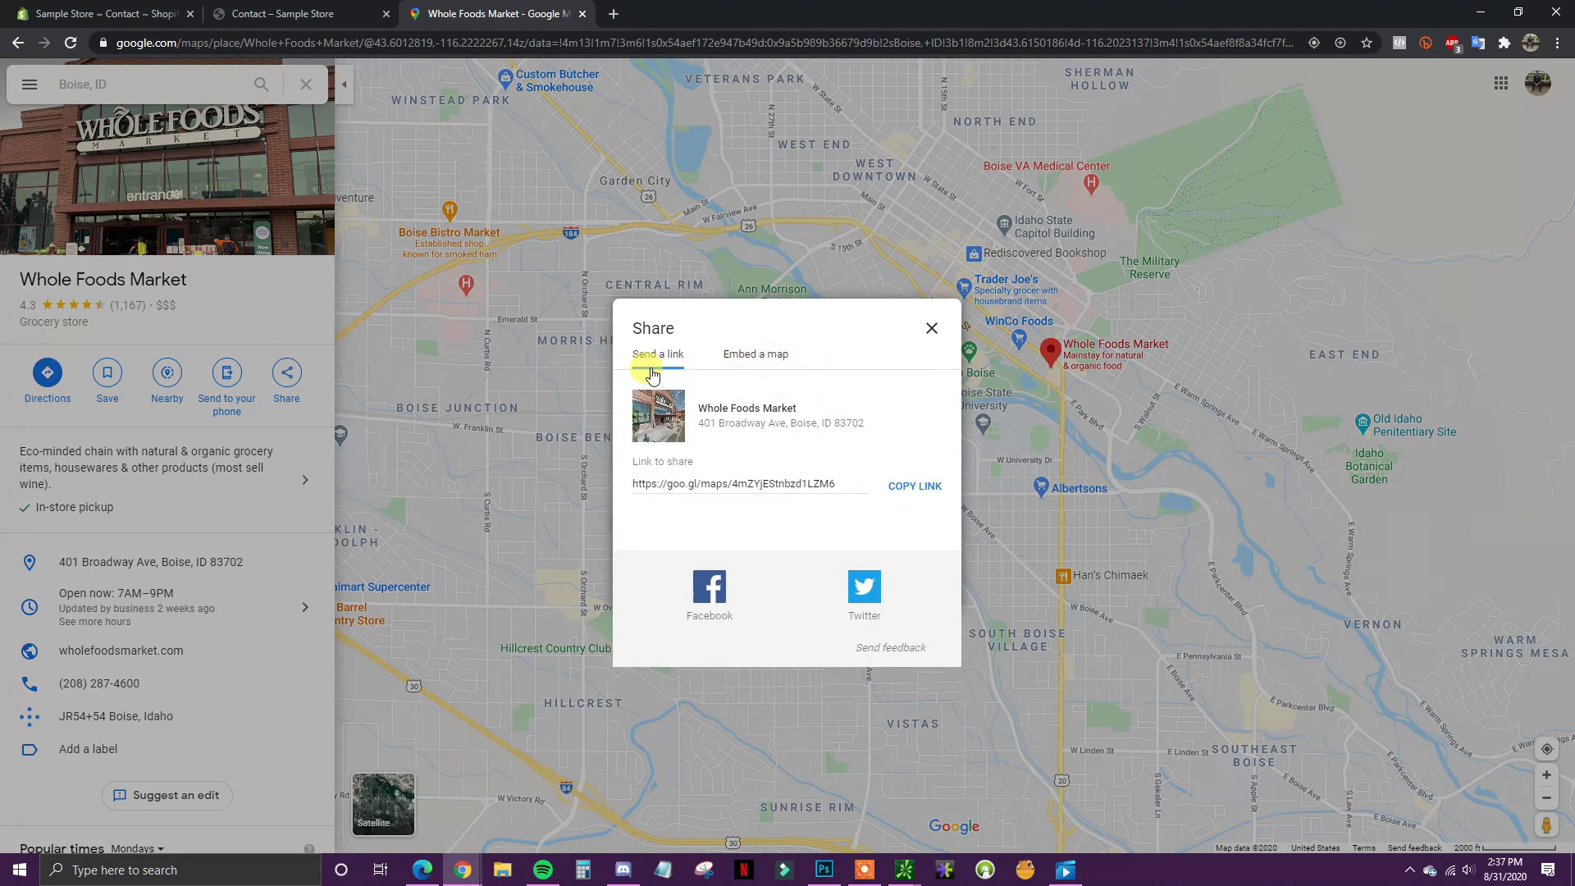
pyautogui.click(784, 365)
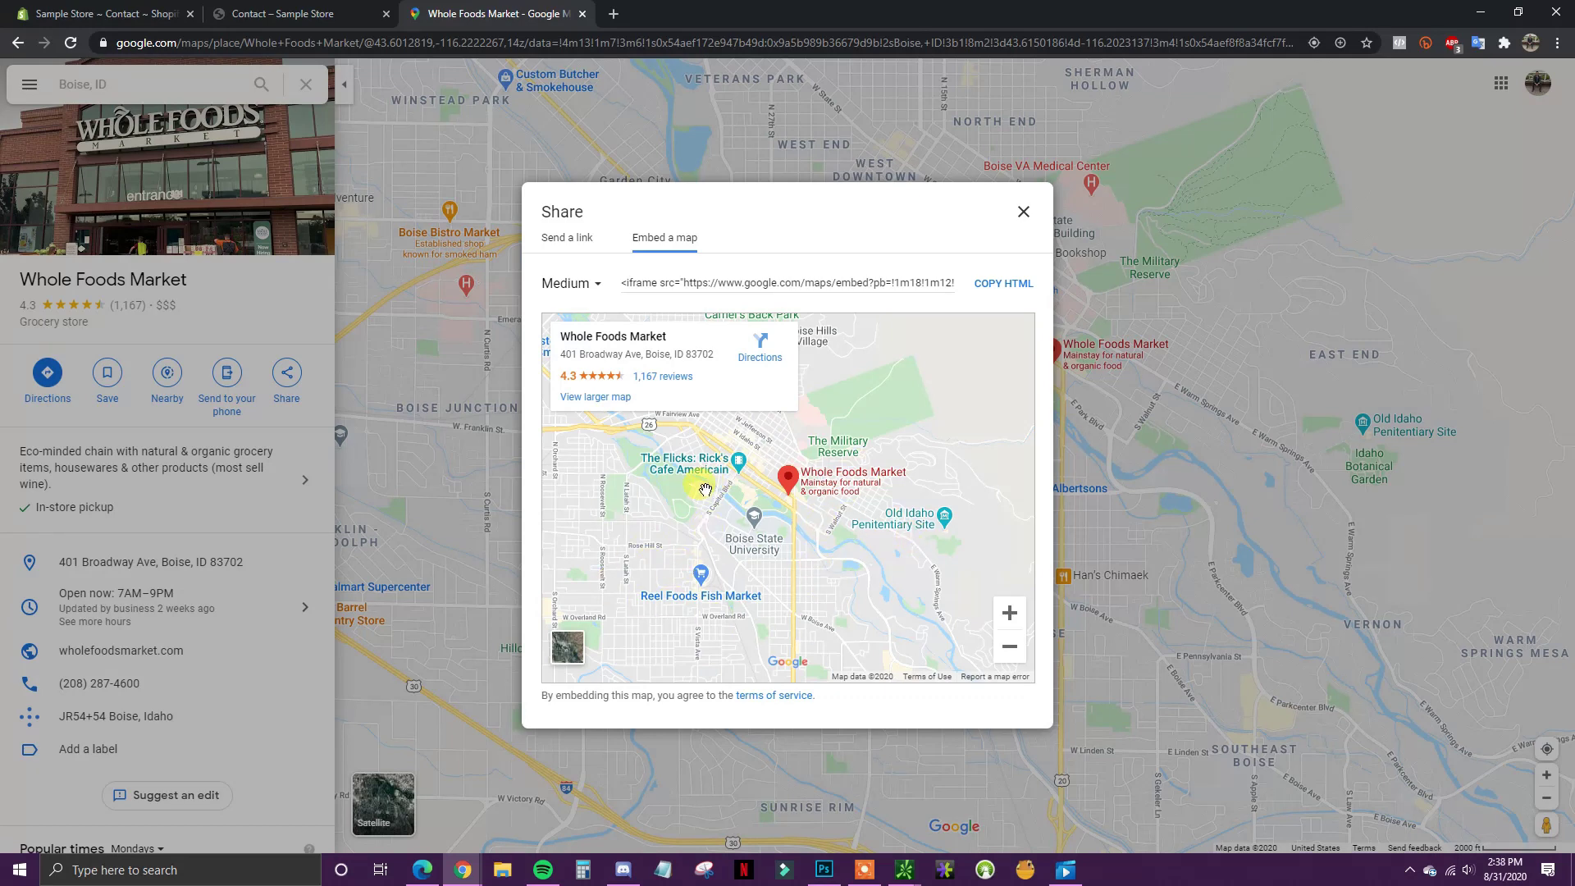
pyautogui.click(595, 287)
pyautogui.click(572, 295)
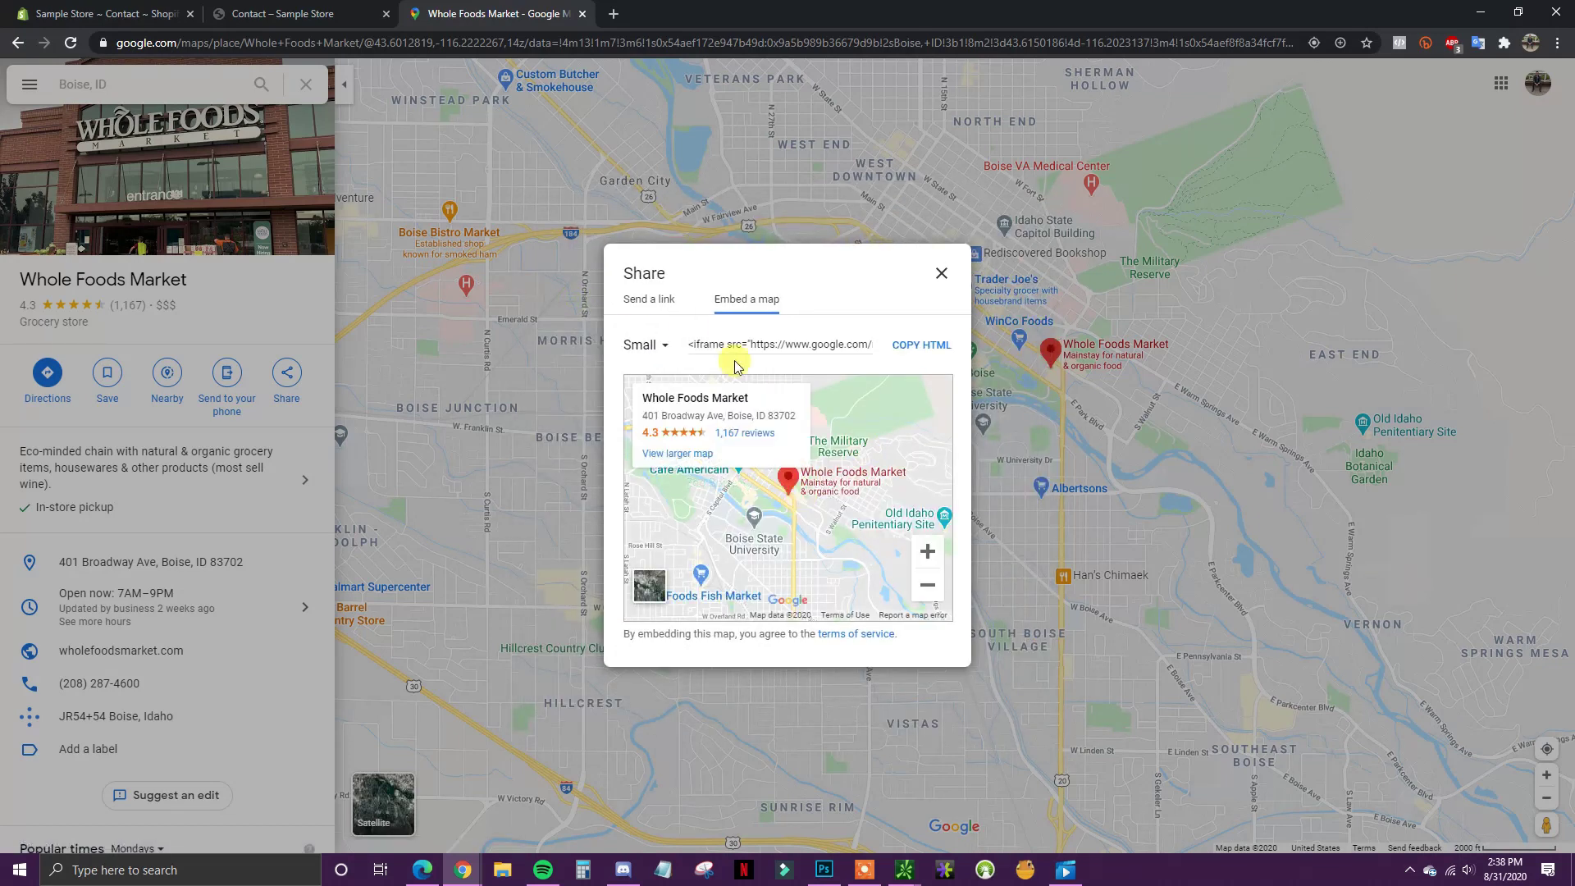
pyautogui.click(645, 344)
pyautogui.click(661, 386)
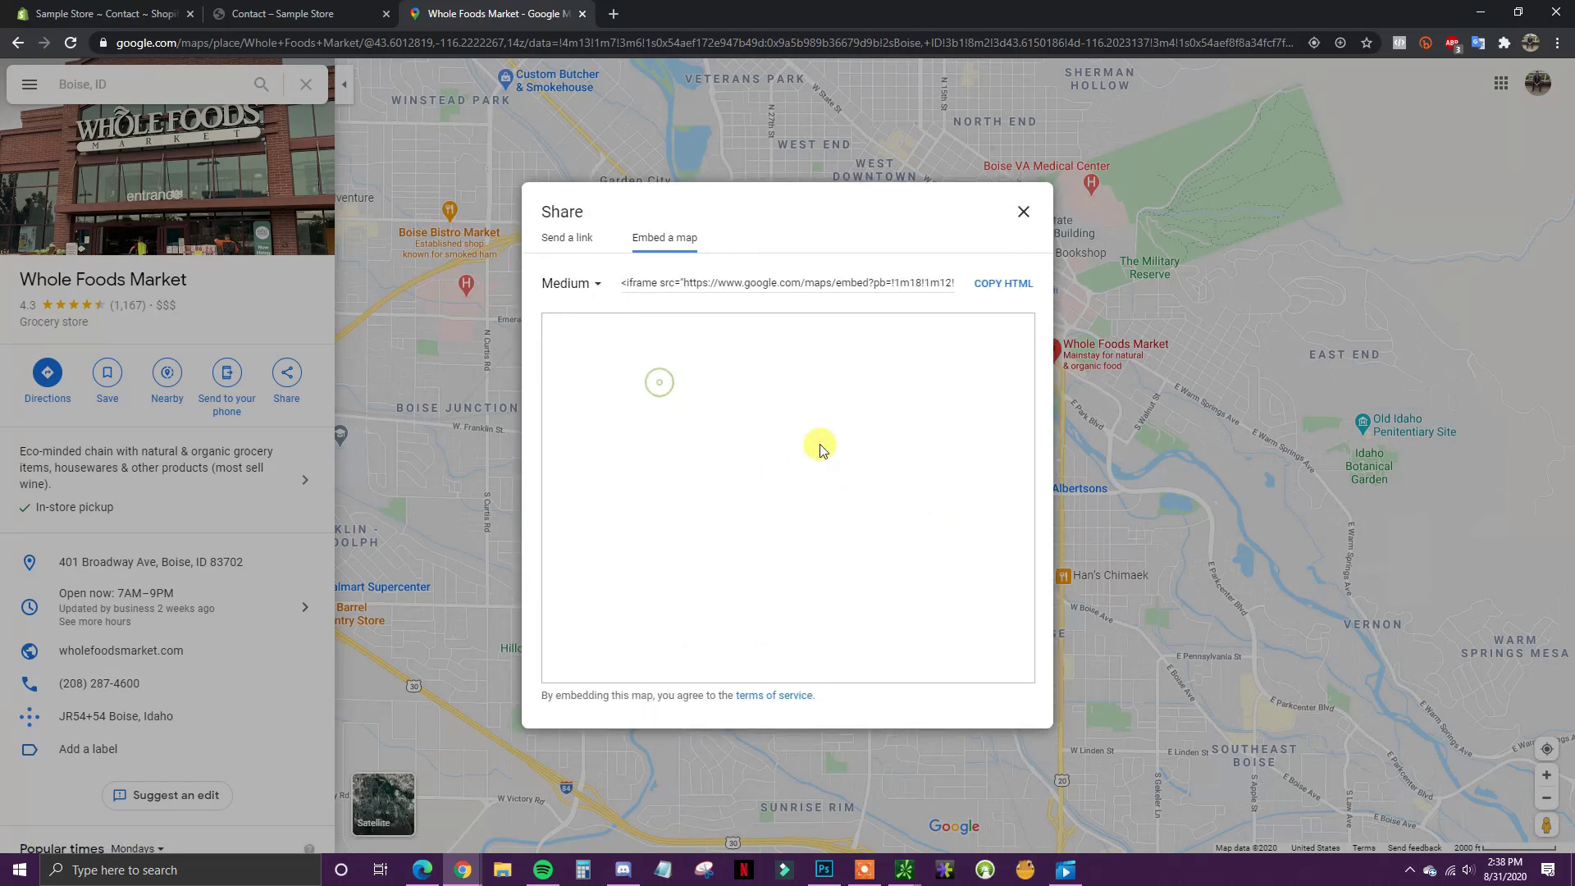
pyautogui.click(594, 287)
pyautogui.click(589, 362)
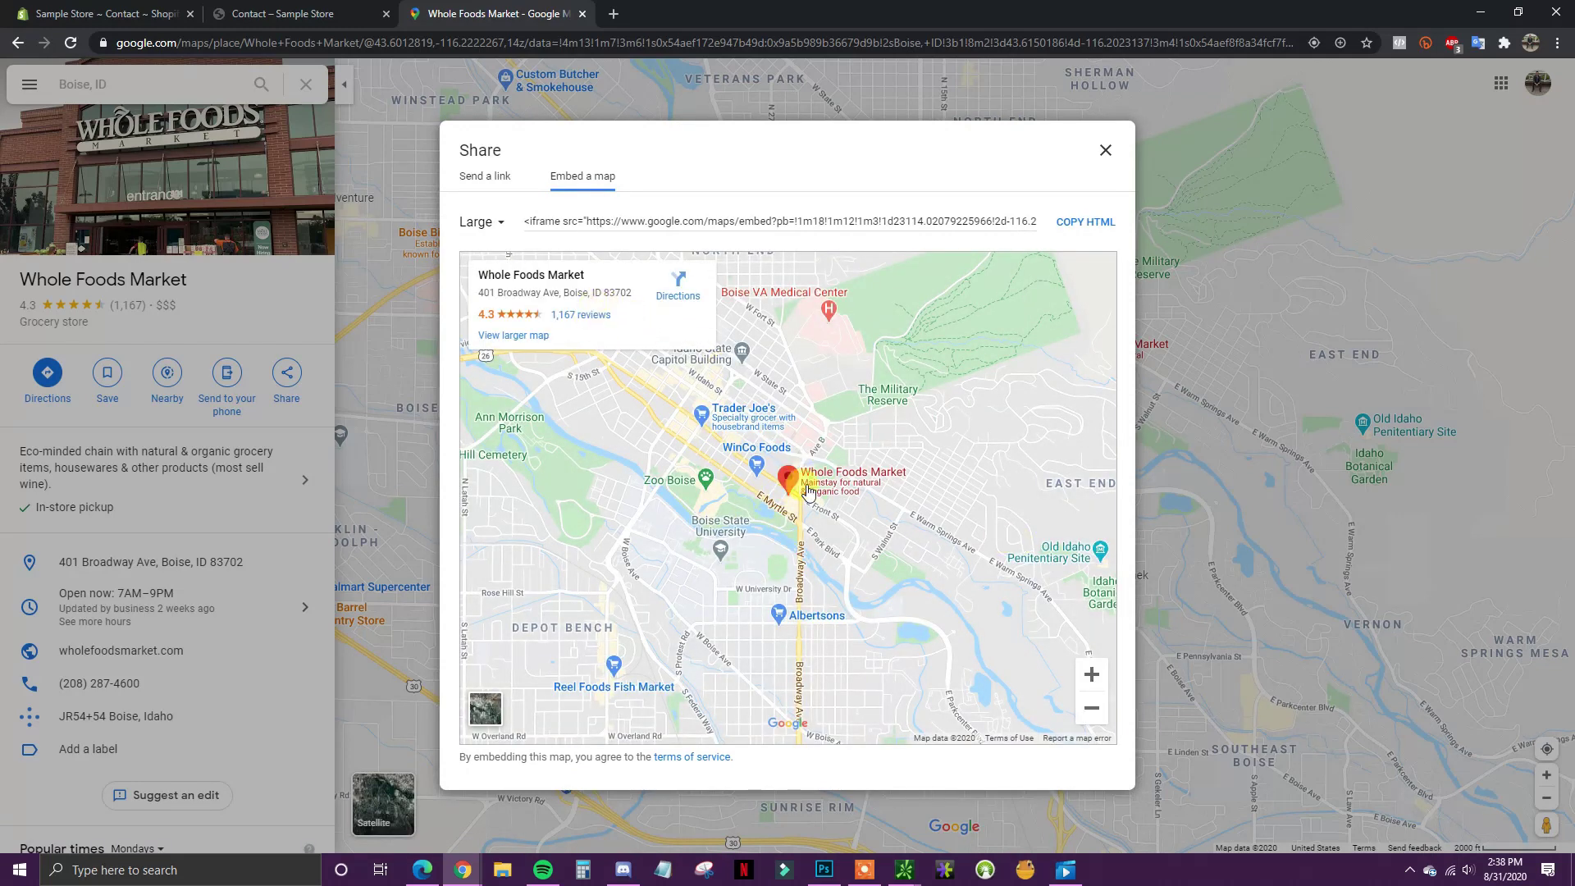
pyautogui.click(480, 222)
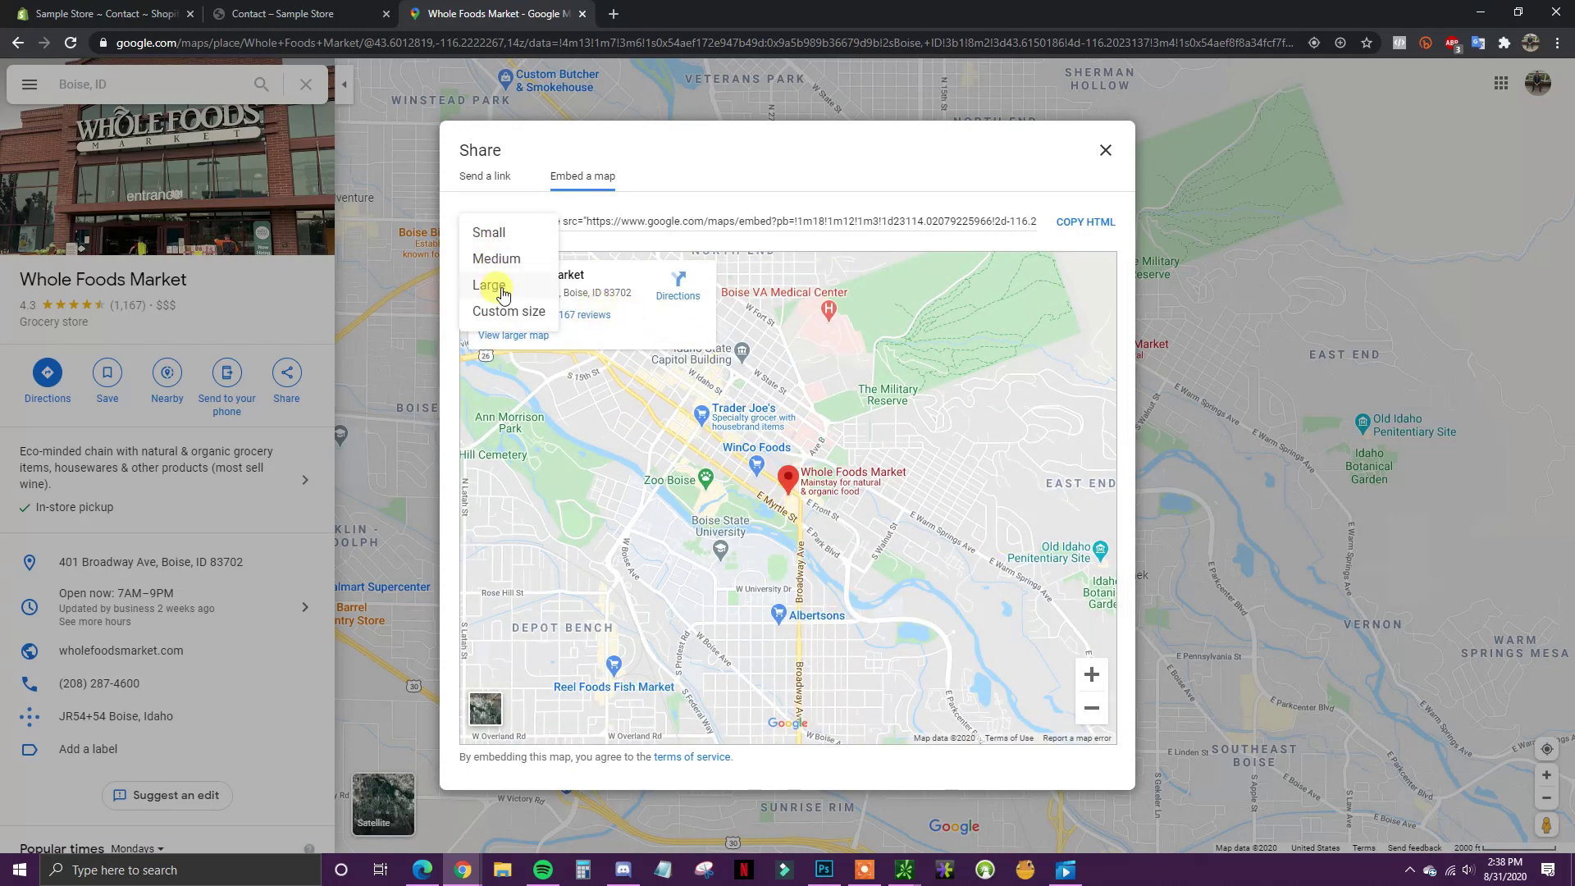
pyautogui.click(503, 310)
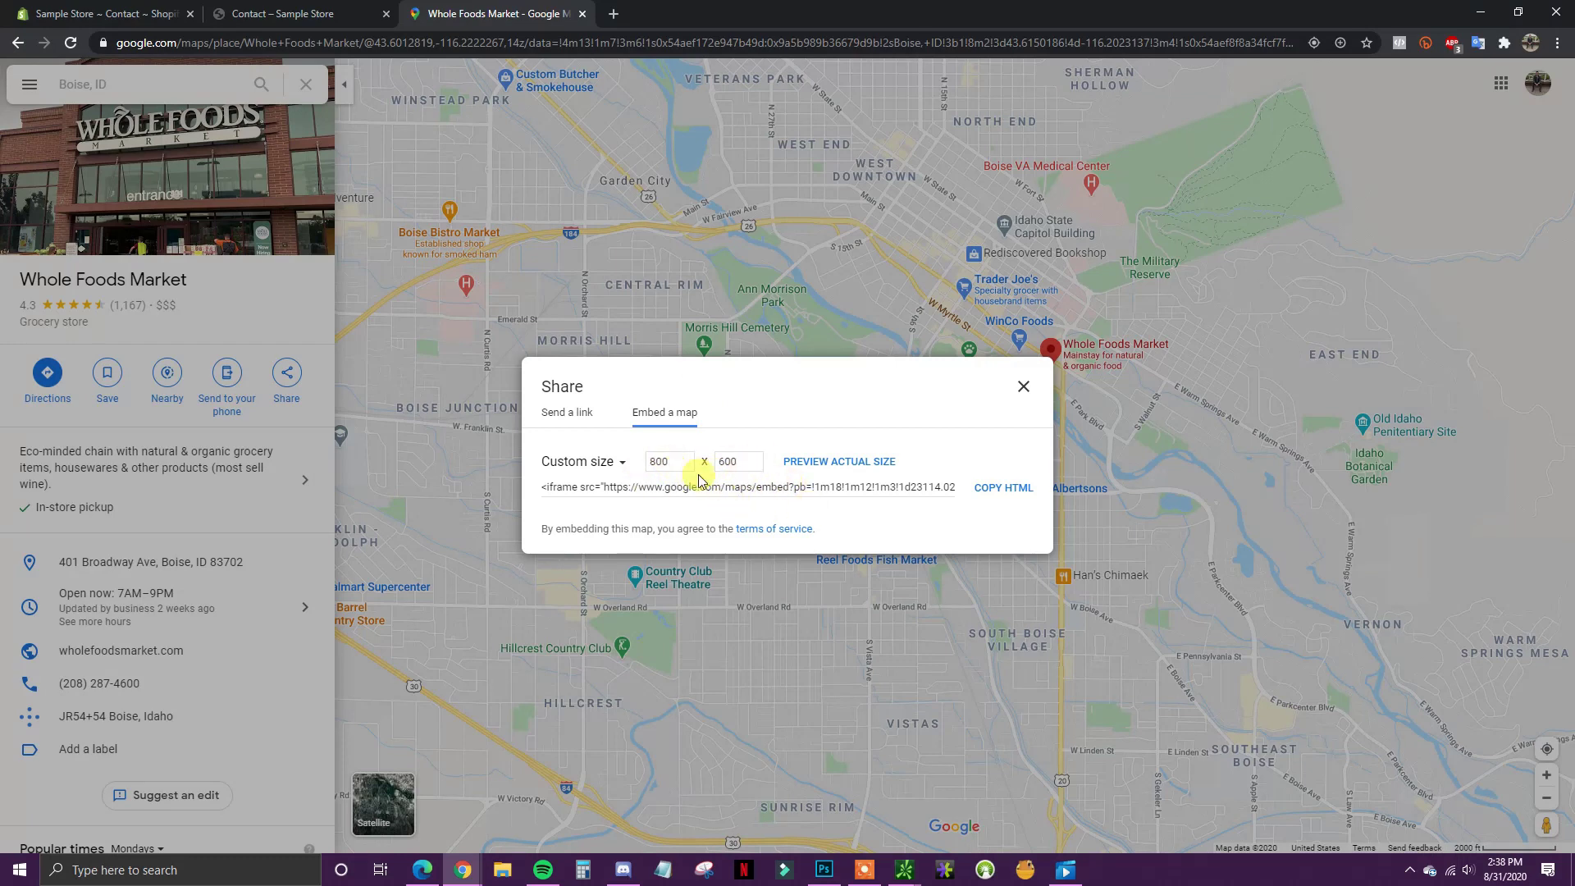
# Preview the custom 800 x 600 map embed at actual size
pyautogui.moveTo(679, 468); pyautogui.dragTo(654, 464)
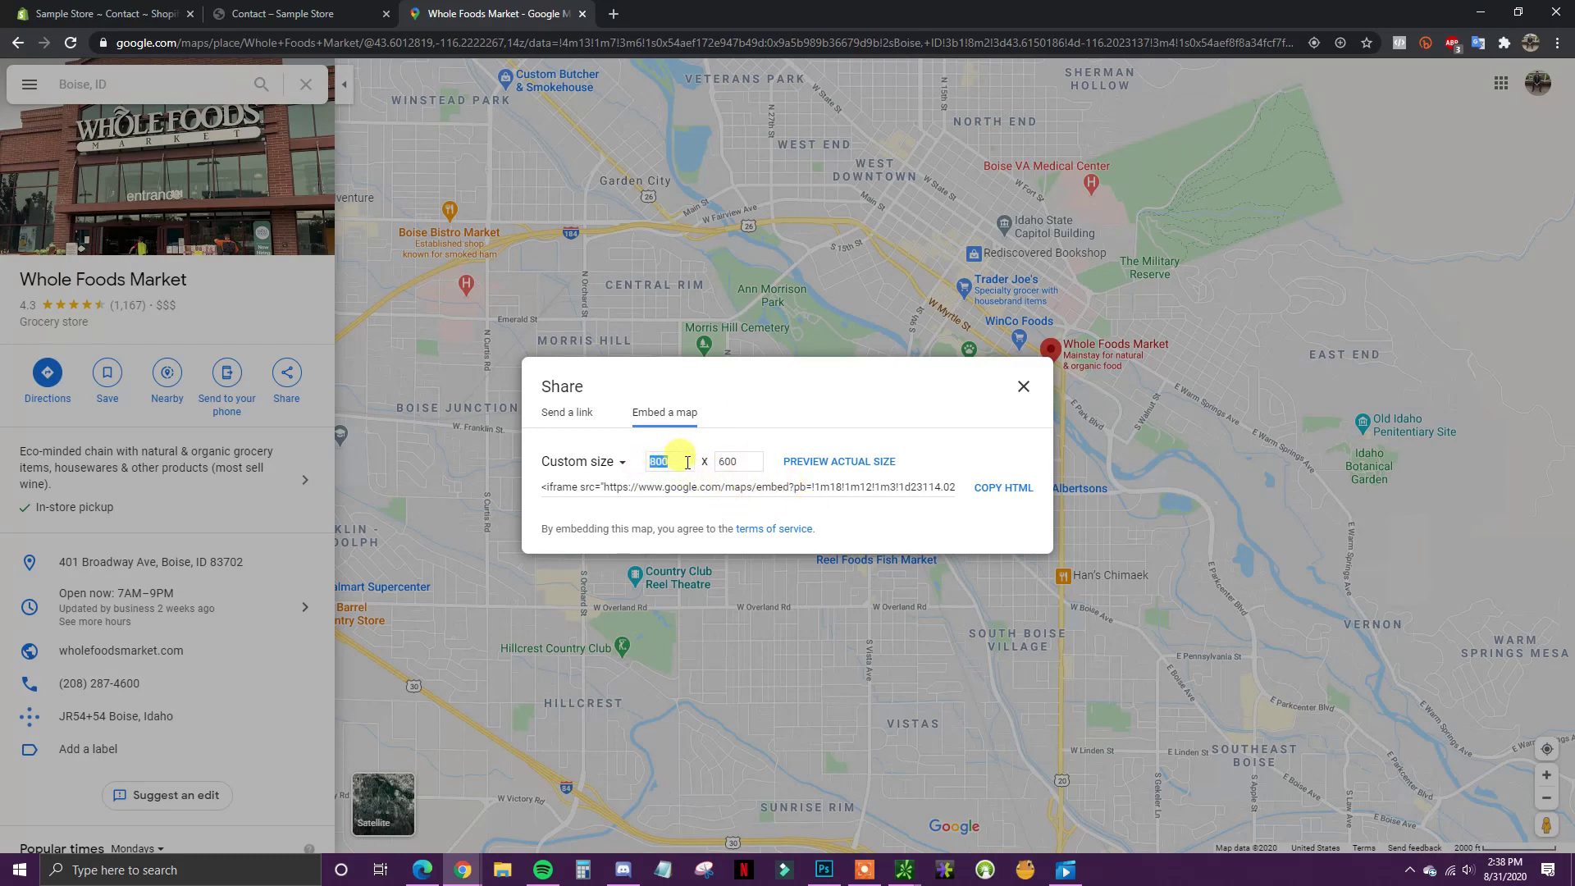
pyautogui.click(687, 462)
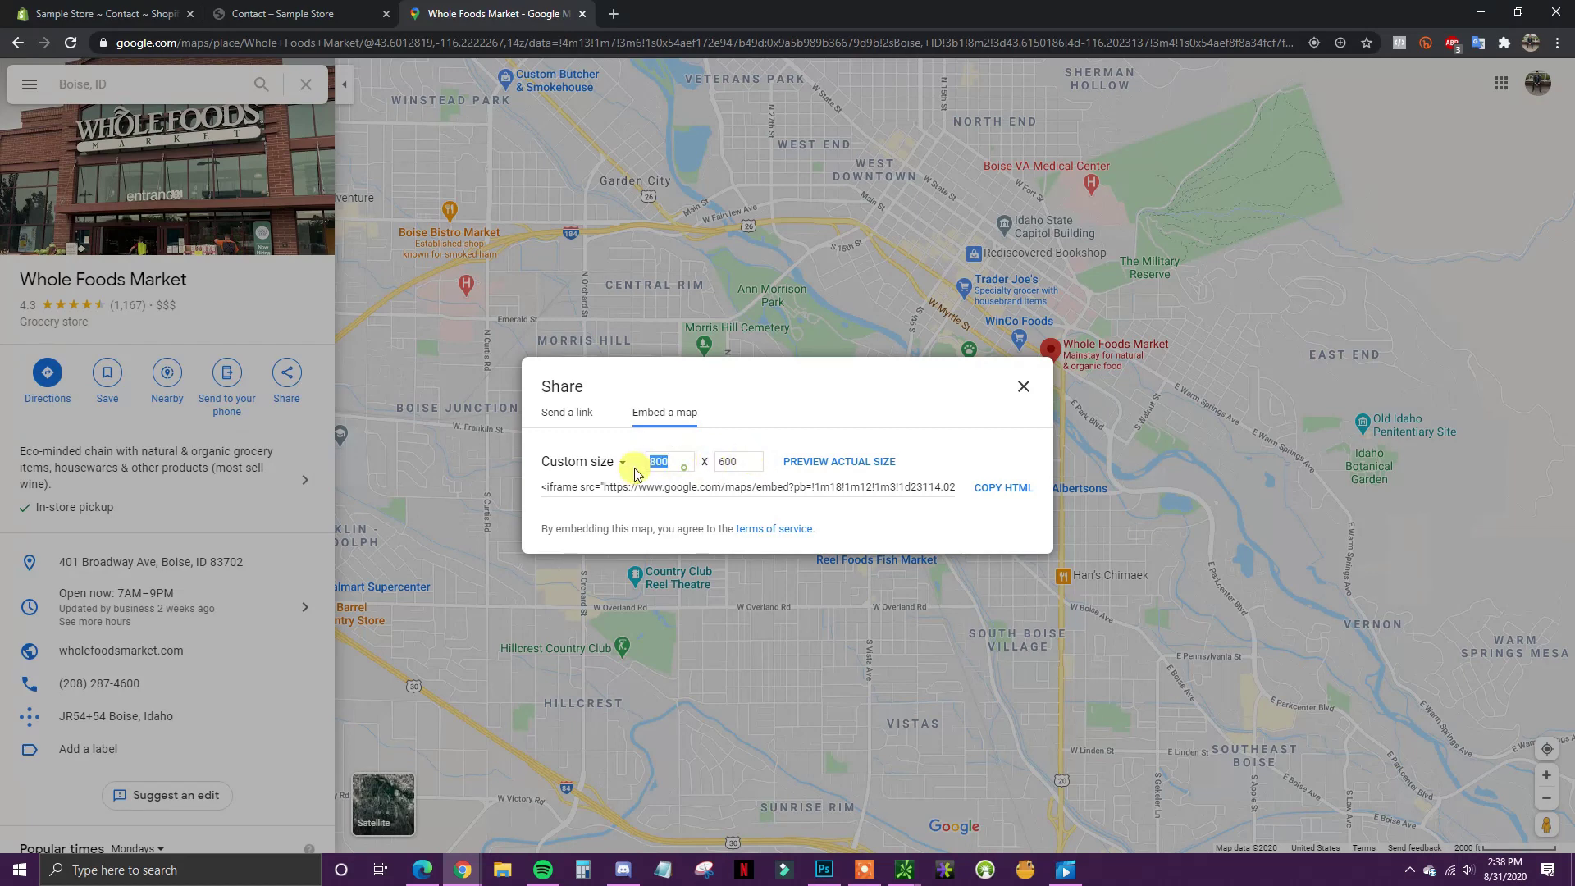
pyautogui.click(736, 465)
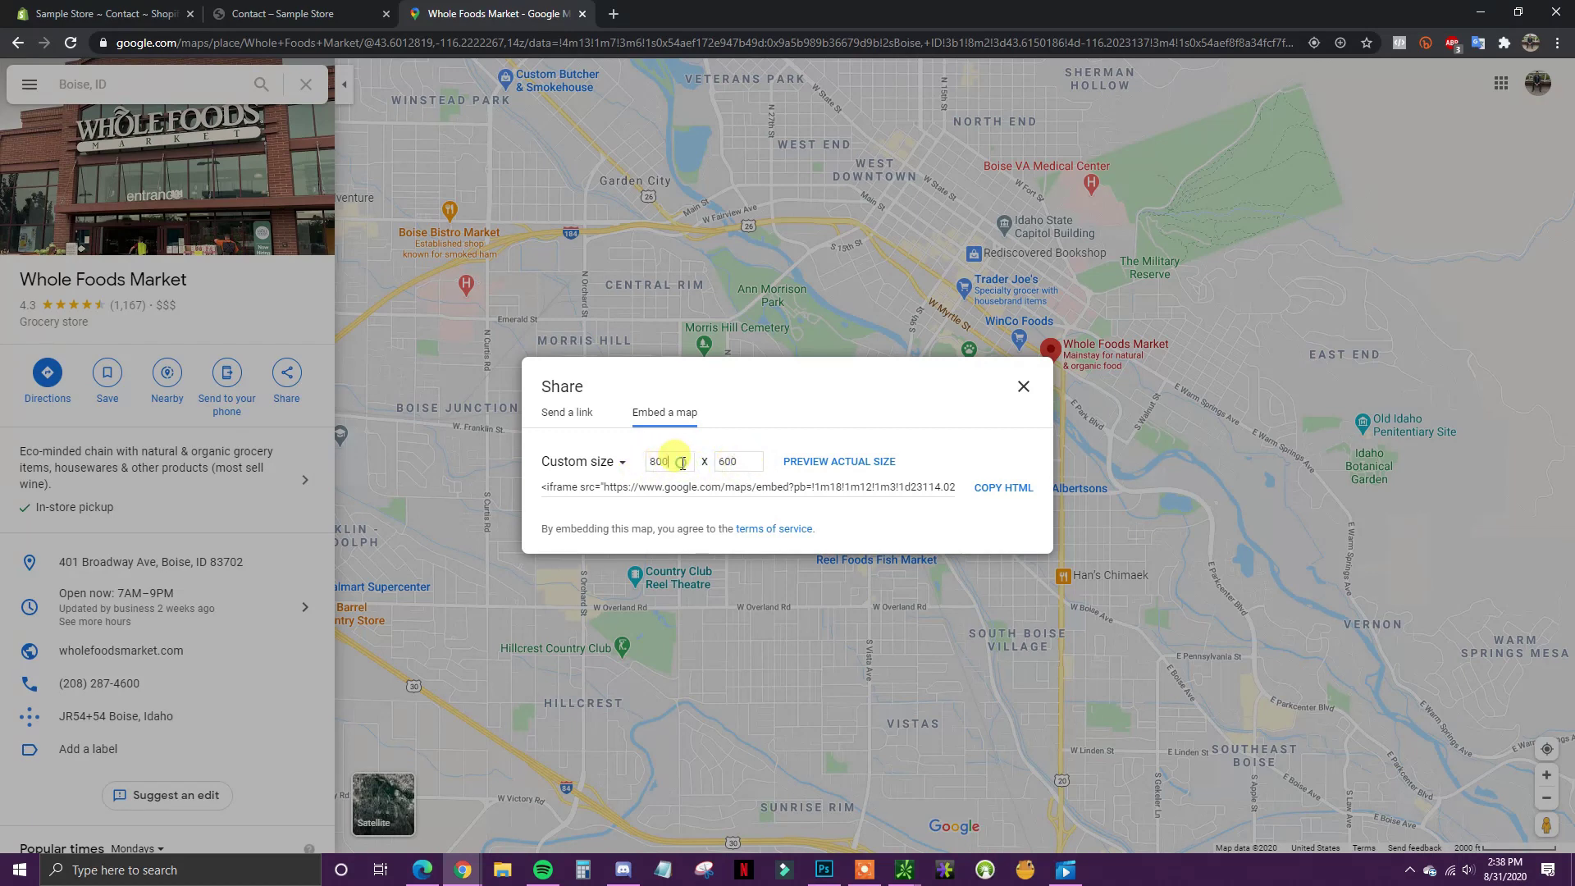
pyautogui.click(845, 461)
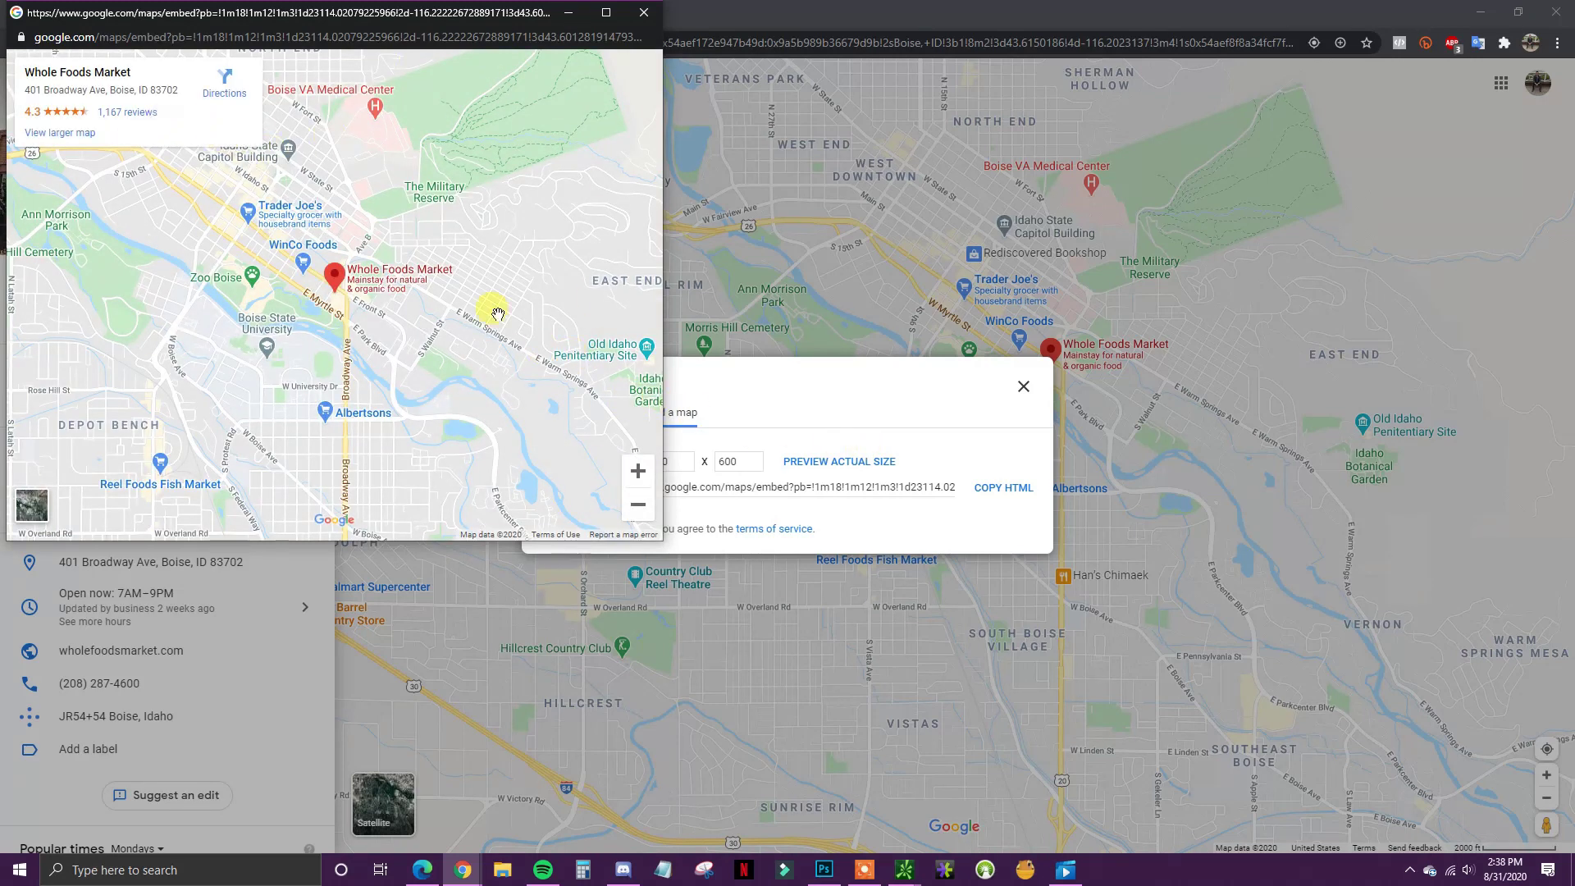
pyautogui.click(644, 13)
# Change the embed width to 600 and preview the 600 x 400 map at actual size
pyautogui.doubleClick(661, 461)
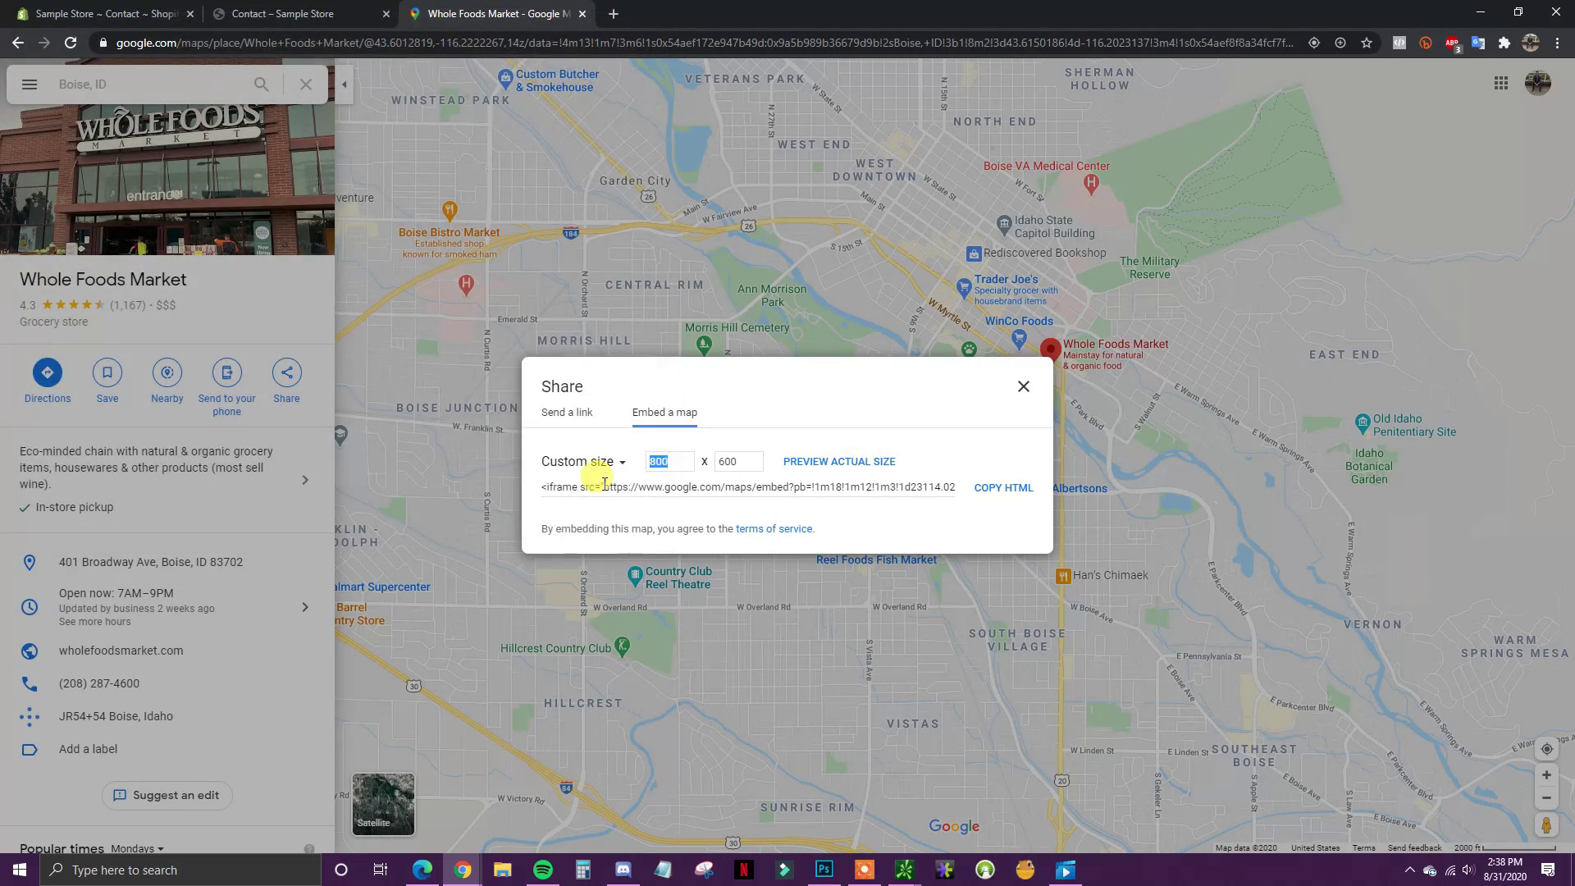
pyautogui.write('600')
pyautogui.doubleClick(748, 462)
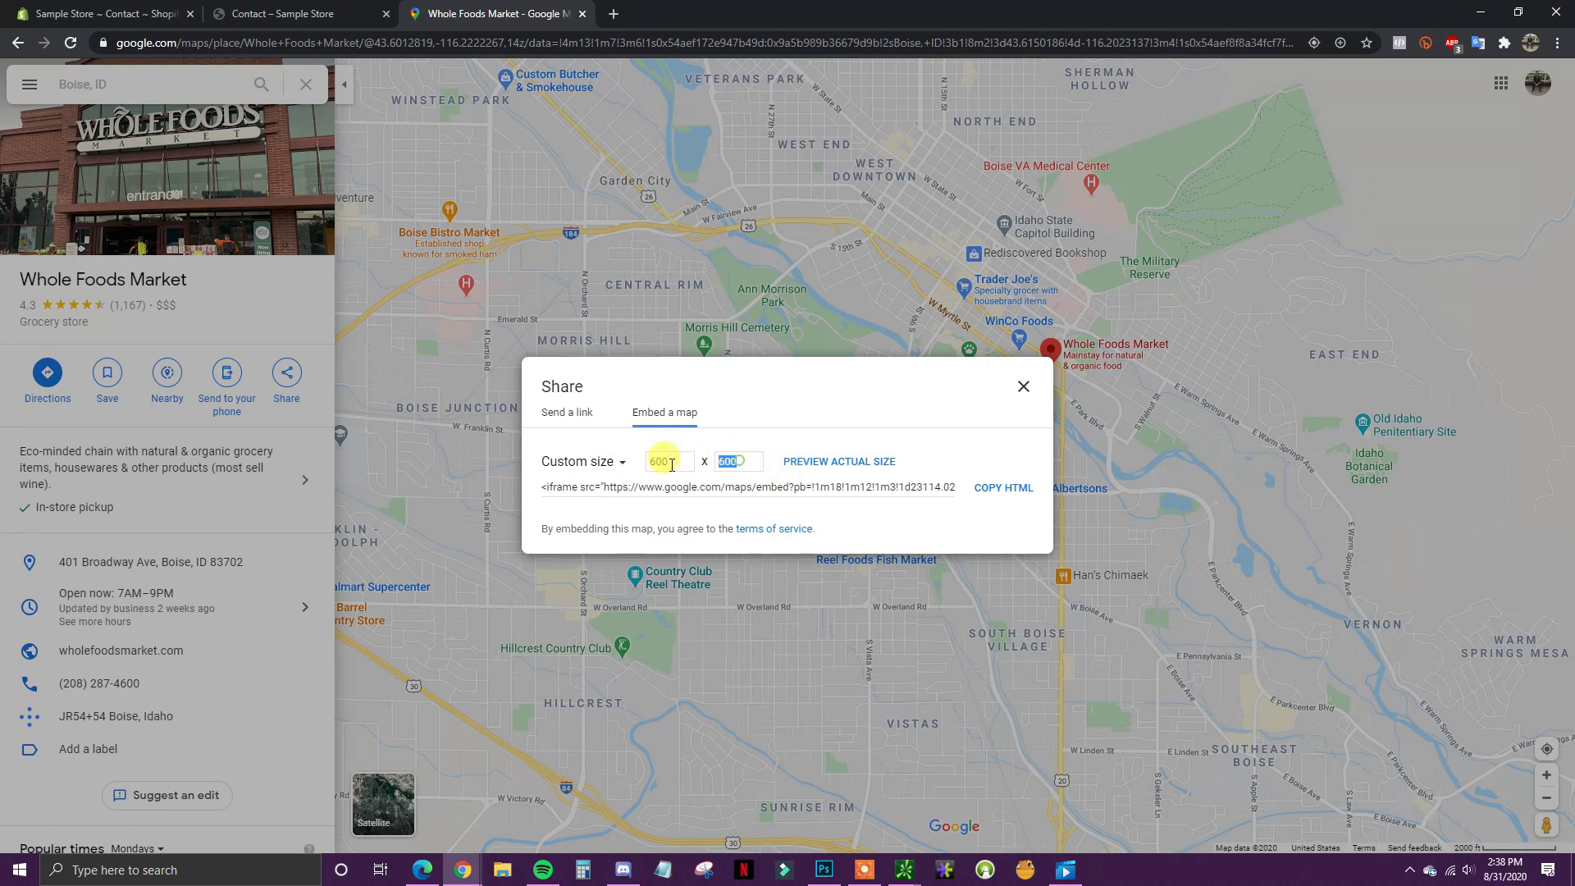
pyautogui.click(834, 461)
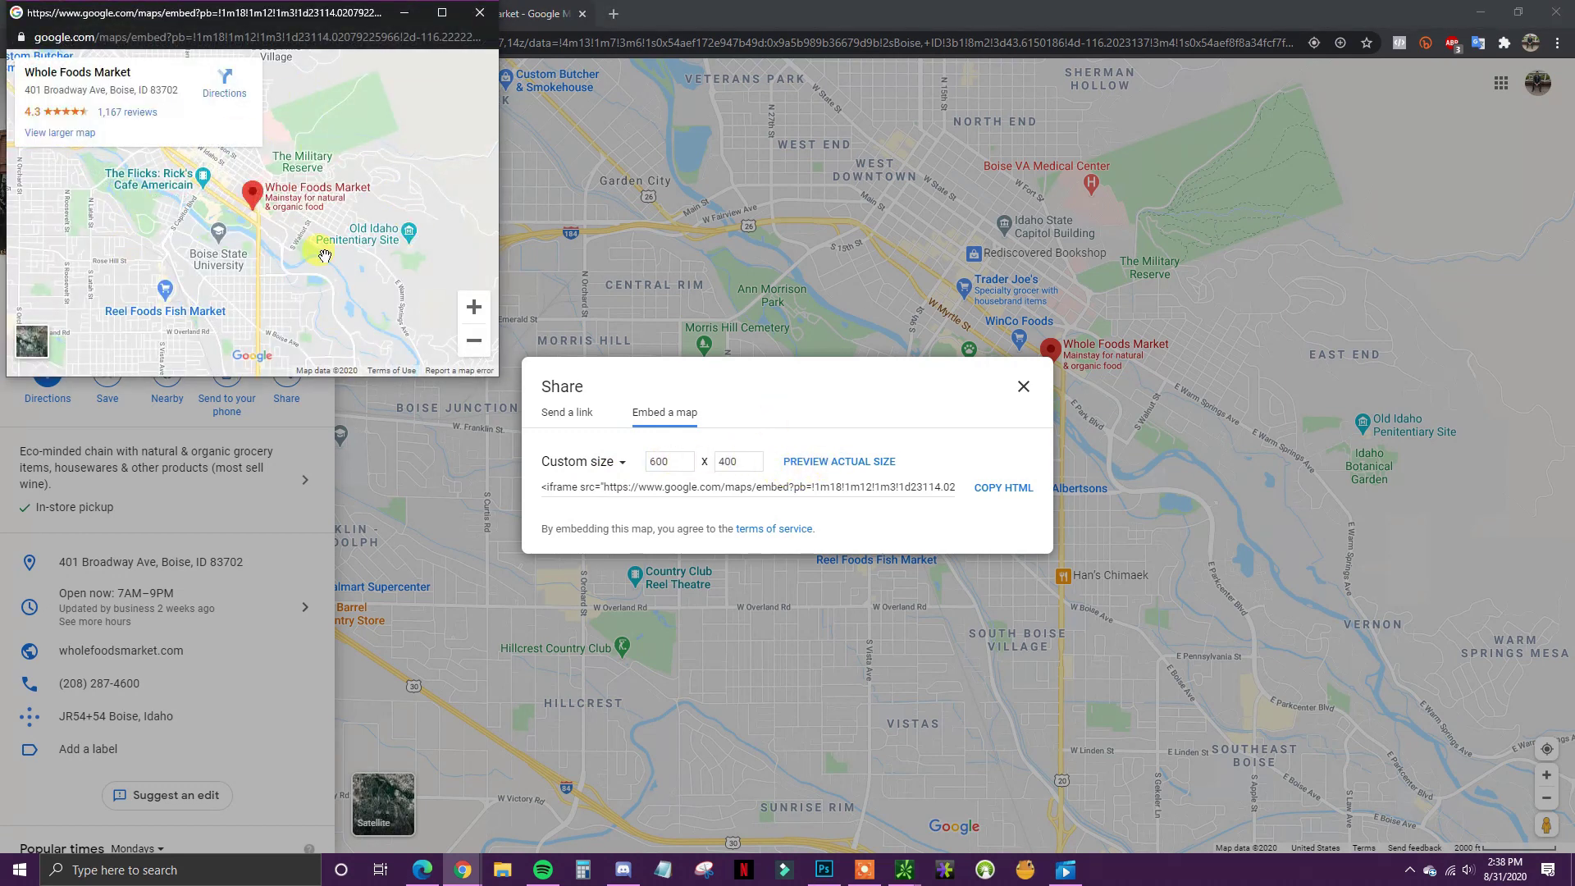
pyautogui.click(480, 12)
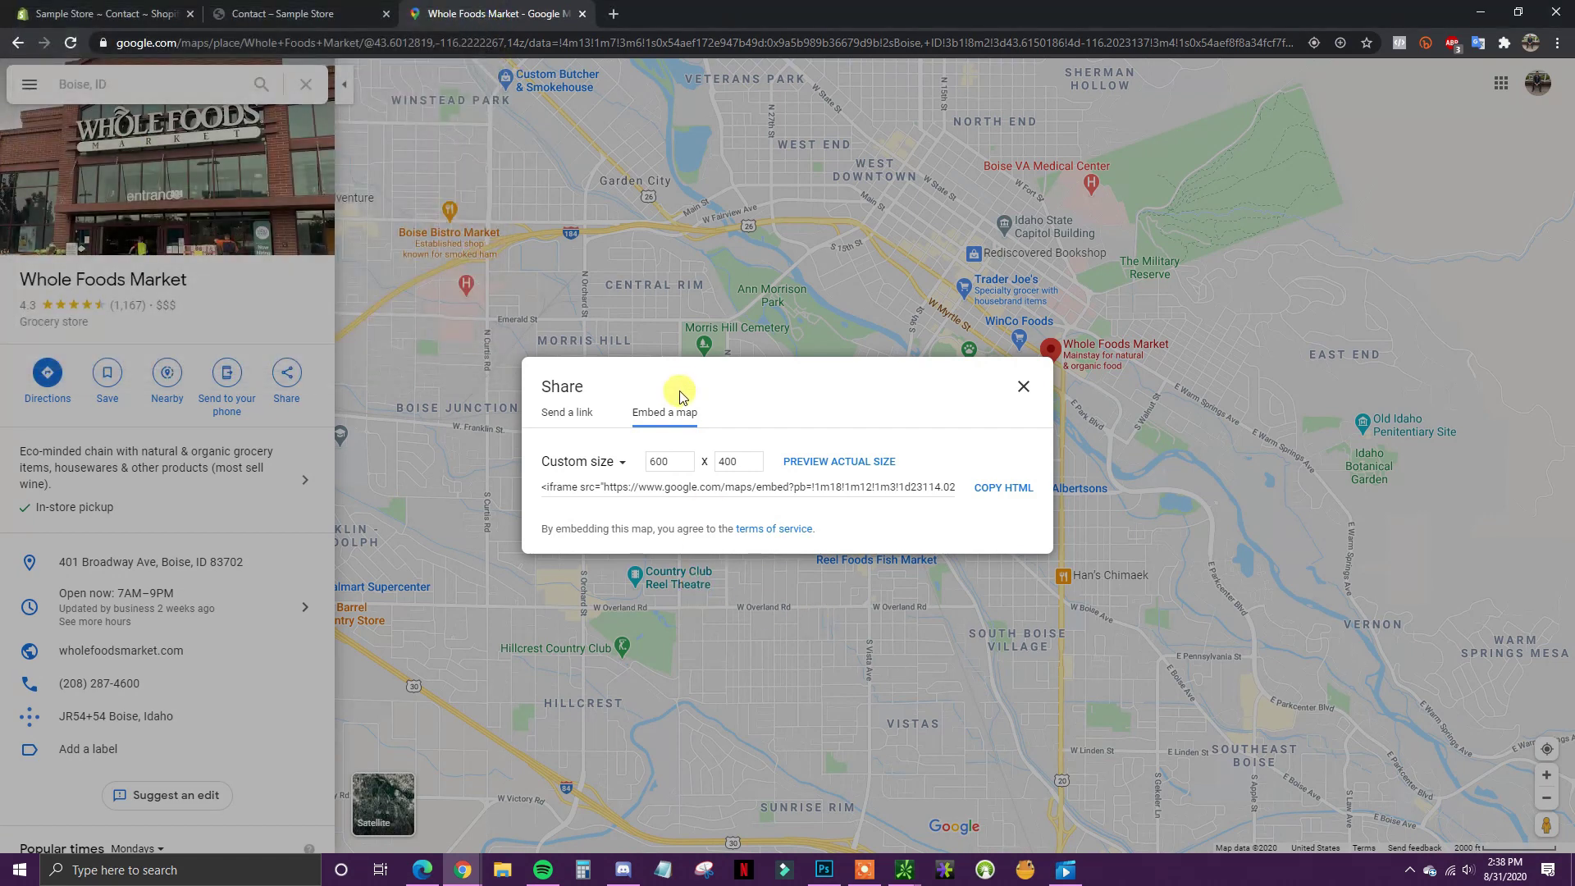
# Keep Custom size and compare the live Contact page against the embed settings
pyautogui.click(621, 460)
pyautogui.click(751, 445)
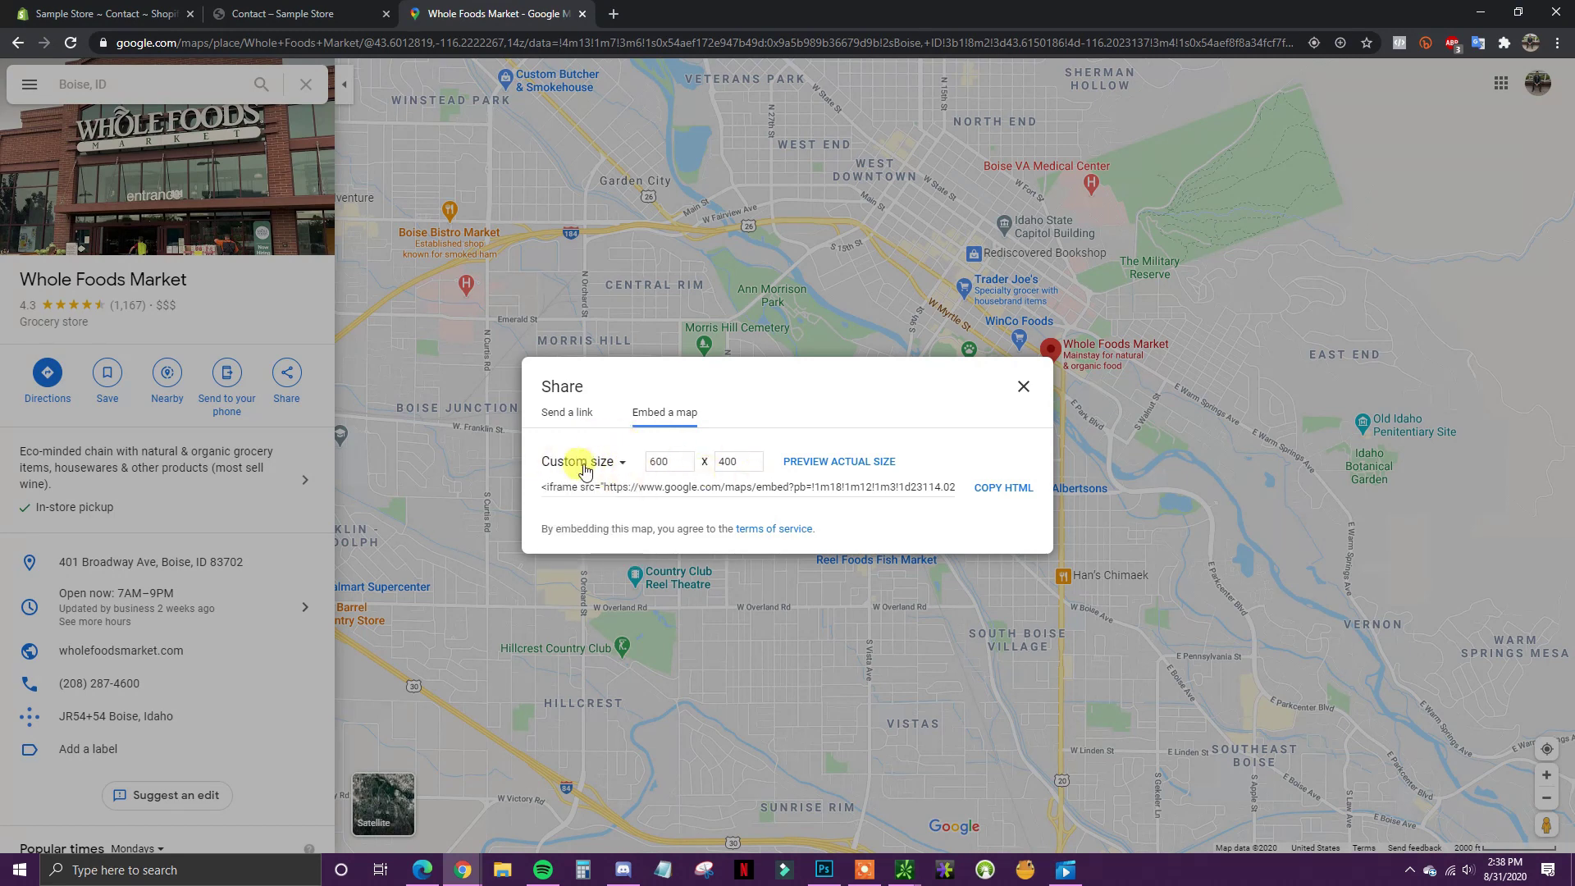
pyautogui.click(337, 12)
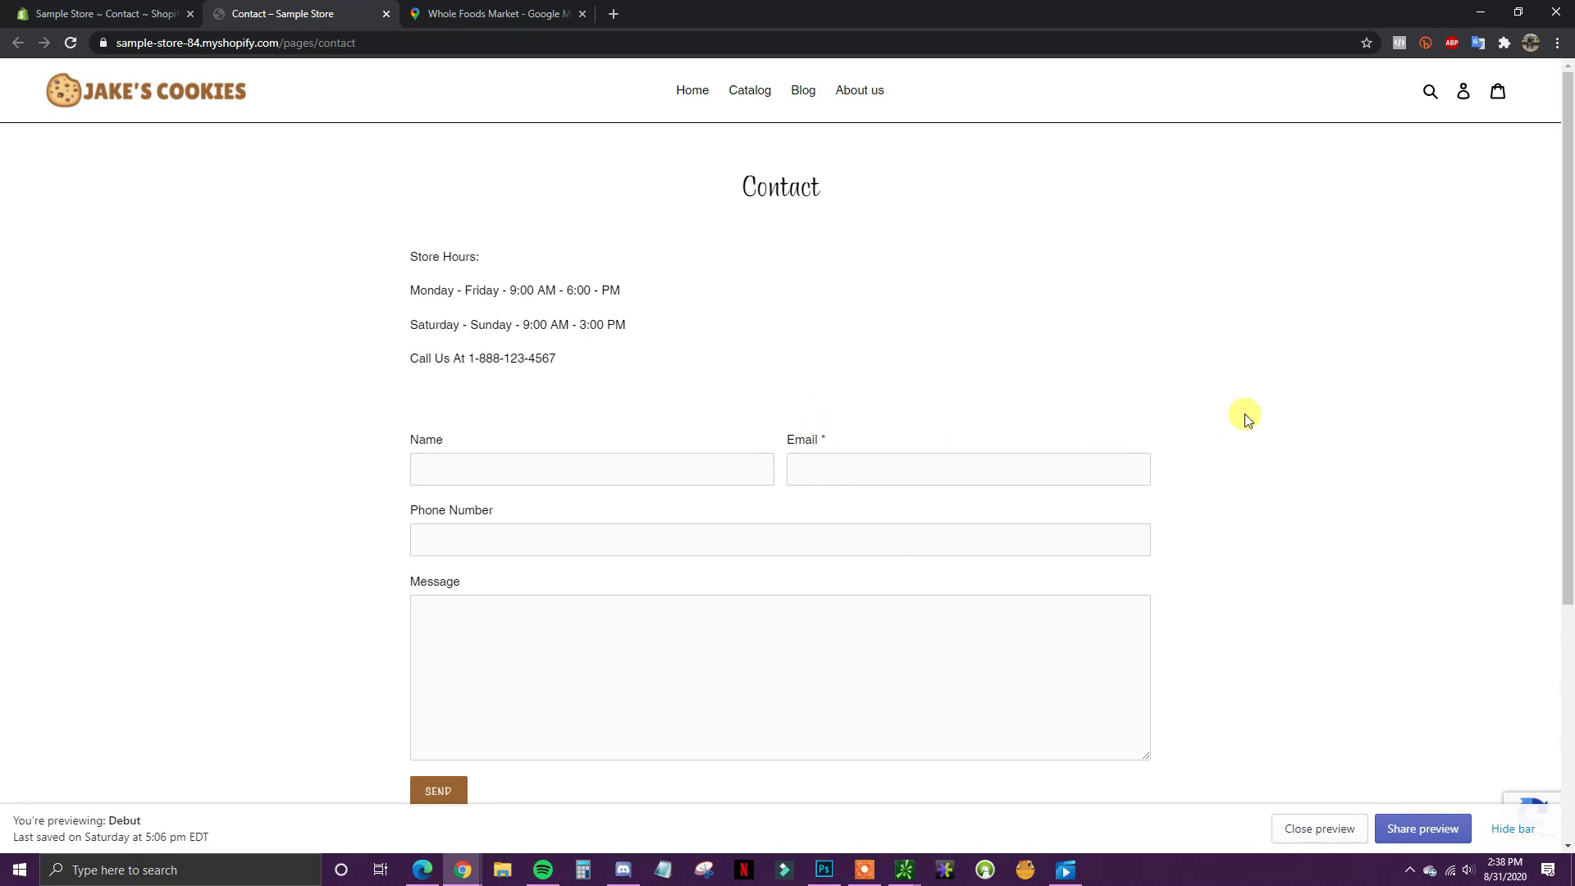
pyautogui.click(443, 12)
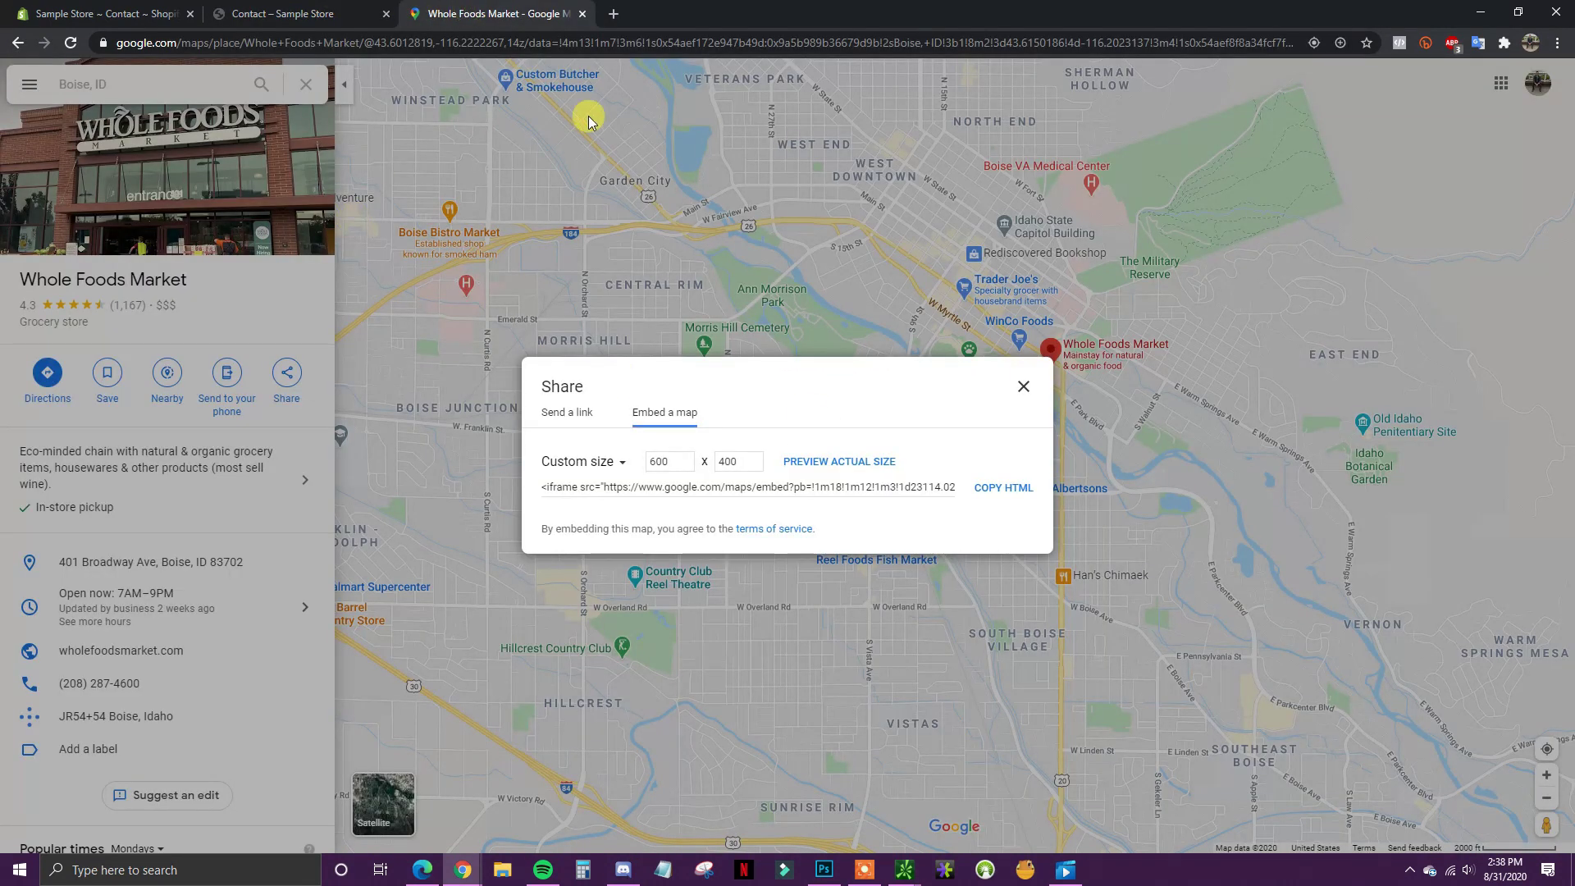
pyautogui.click(355, 10)
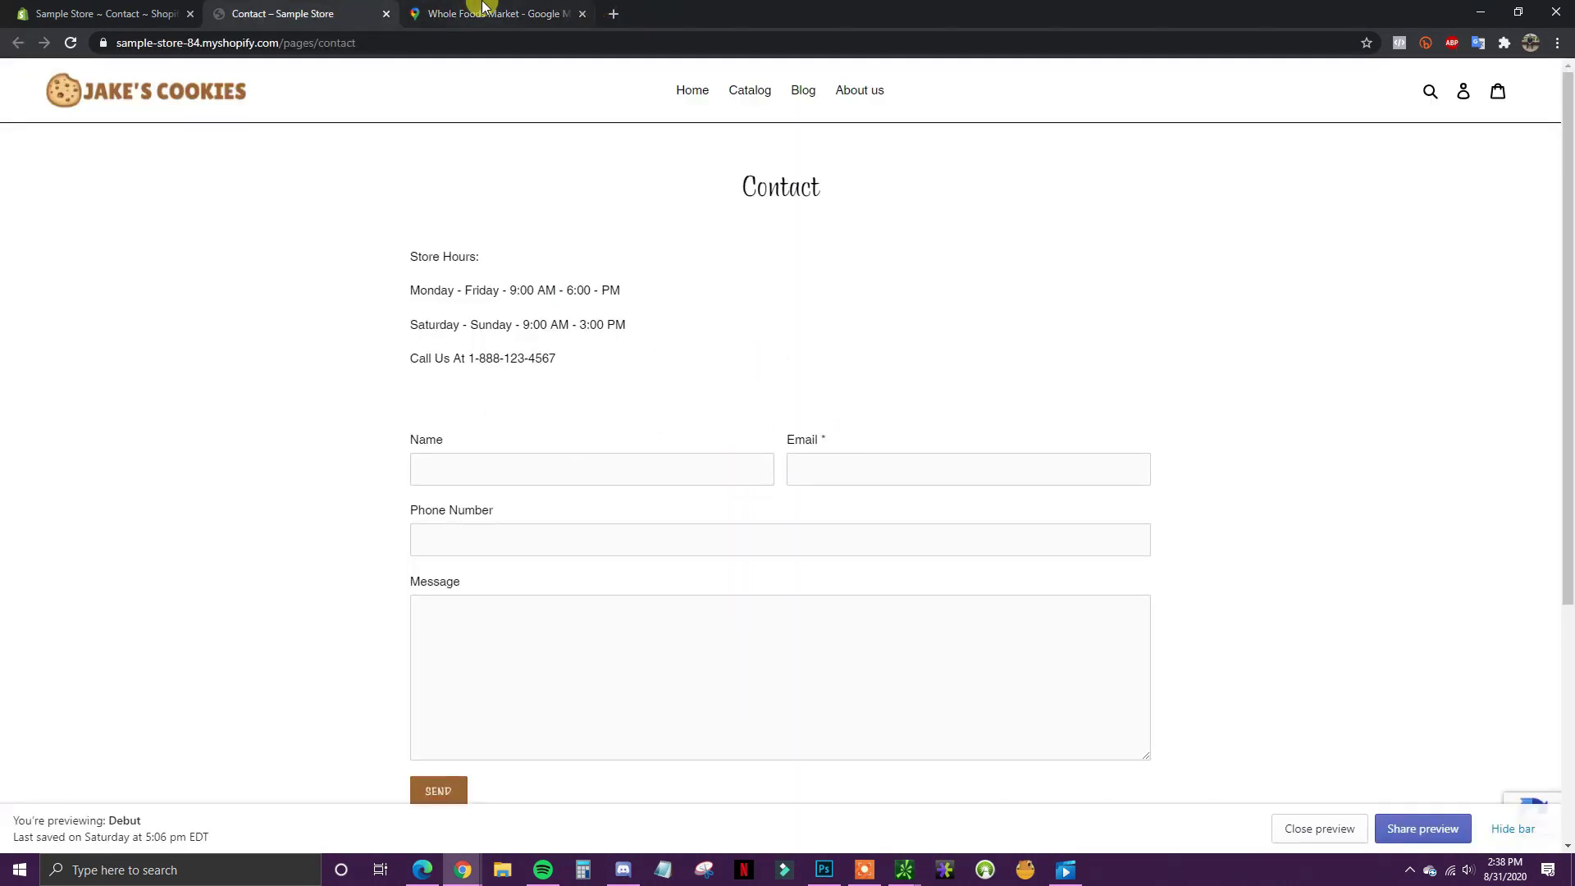
pyautogui.click(457, 12)
# Set the width to 750, preview it, and place the preview over the Contact page's form
pyautogui.click(687, 461)
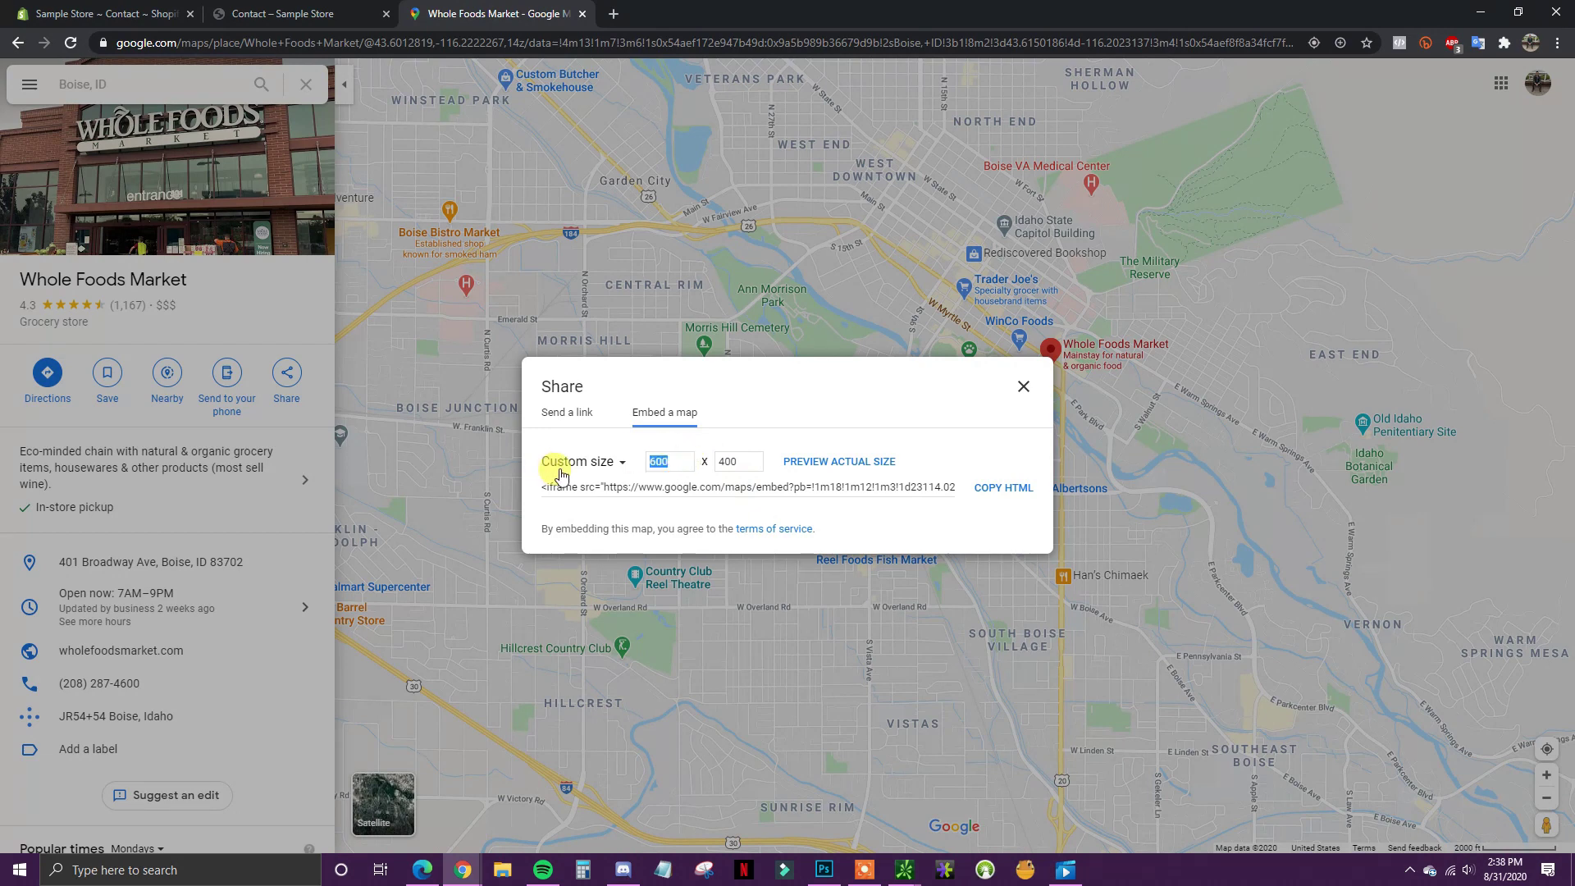
pyautogui.write('750')
pyautogui.click(868, 461)
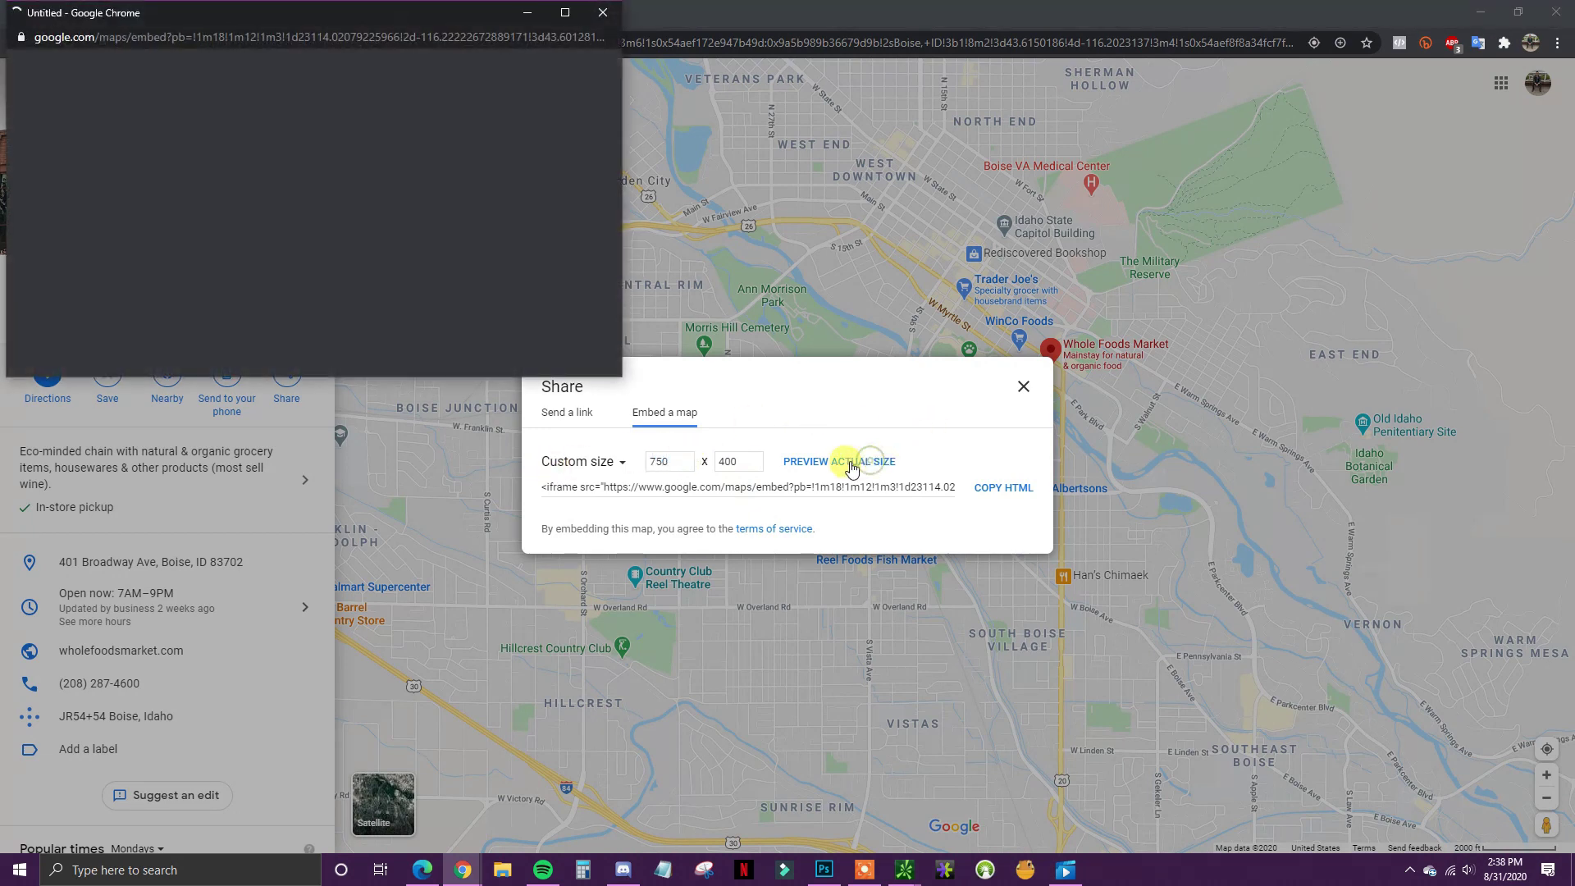
pyautogui.moveTo(323, 27); pyautogui.dragTo(1574, 169)
pyautogui.click(283, 13)
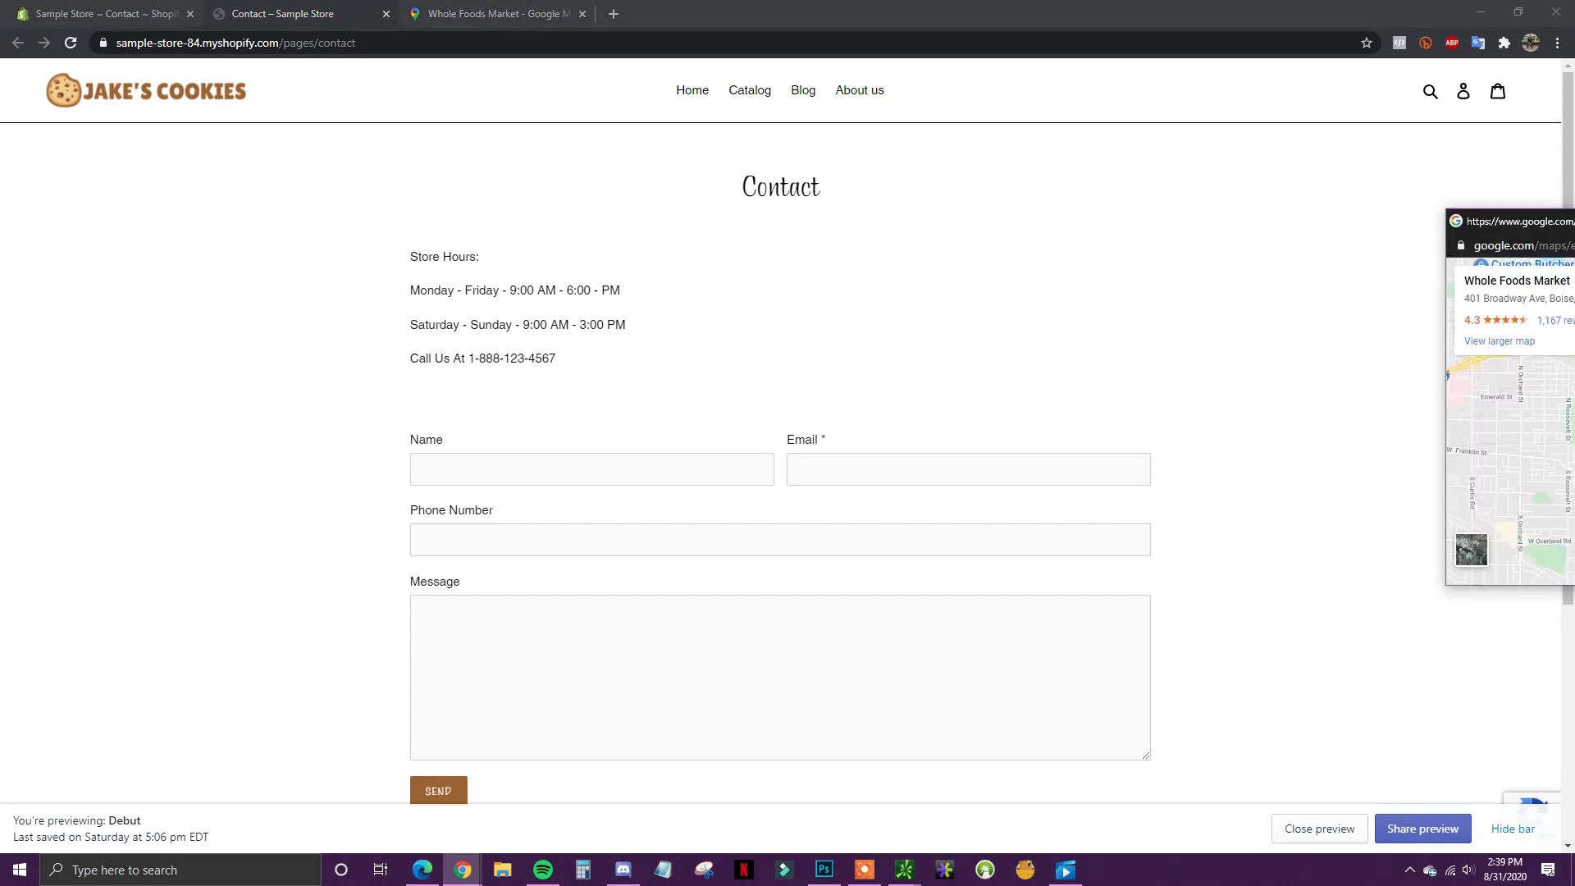
pyautogui.moveTo(1477, 217); pyautogui.dragTo(764, 132)
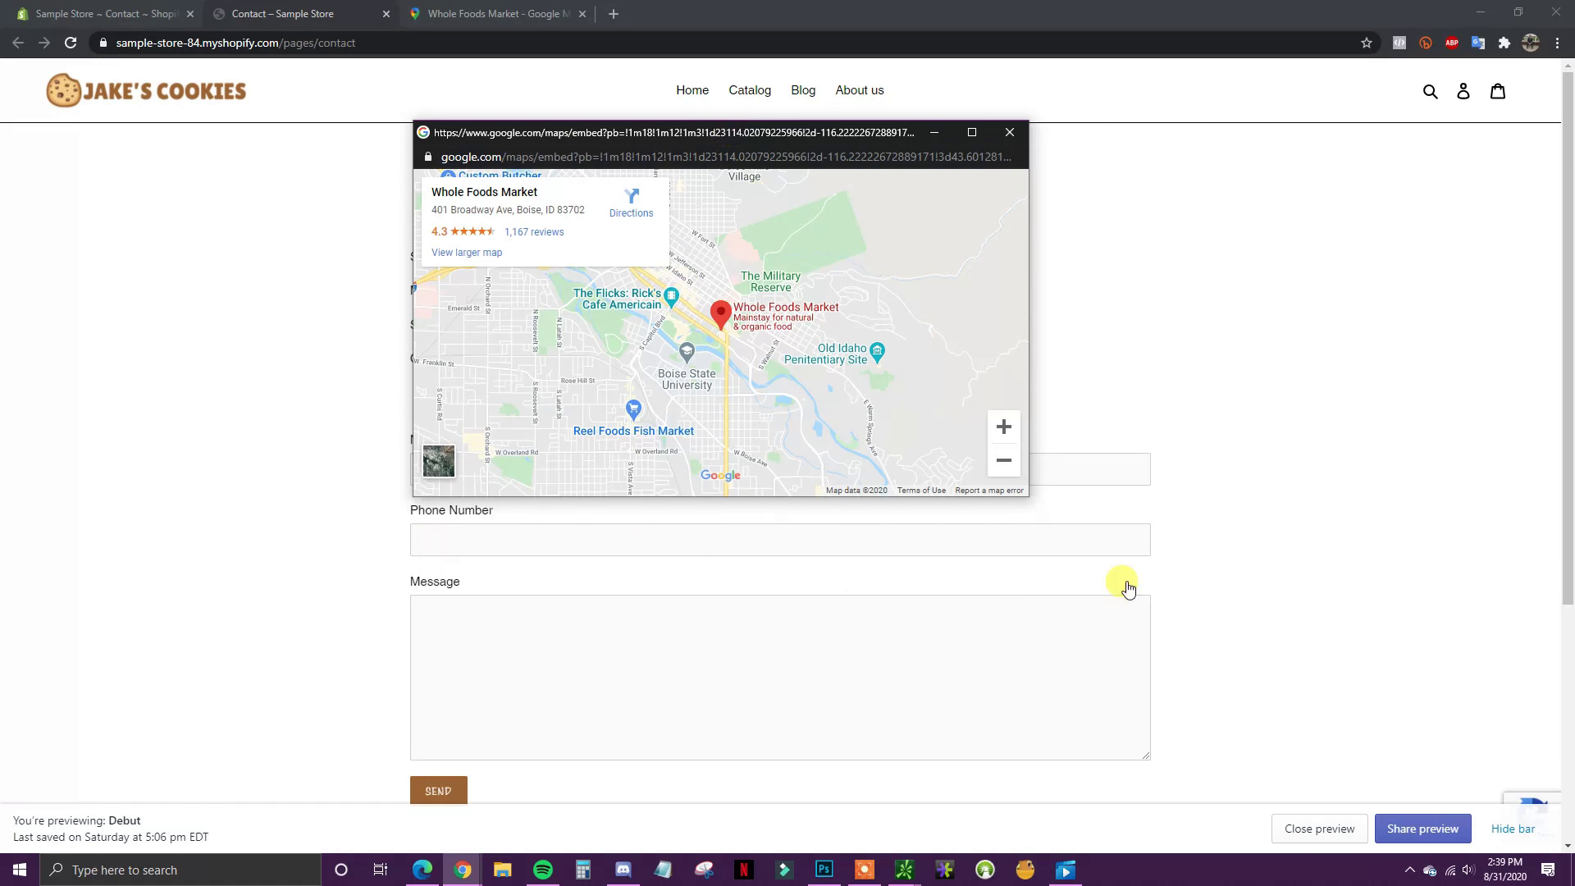
# Change the embed width to 900 and preview the map at actual size
pyautogui.click(1012, 132)
pyautogui.hotkey('ctrl', 'Tab')
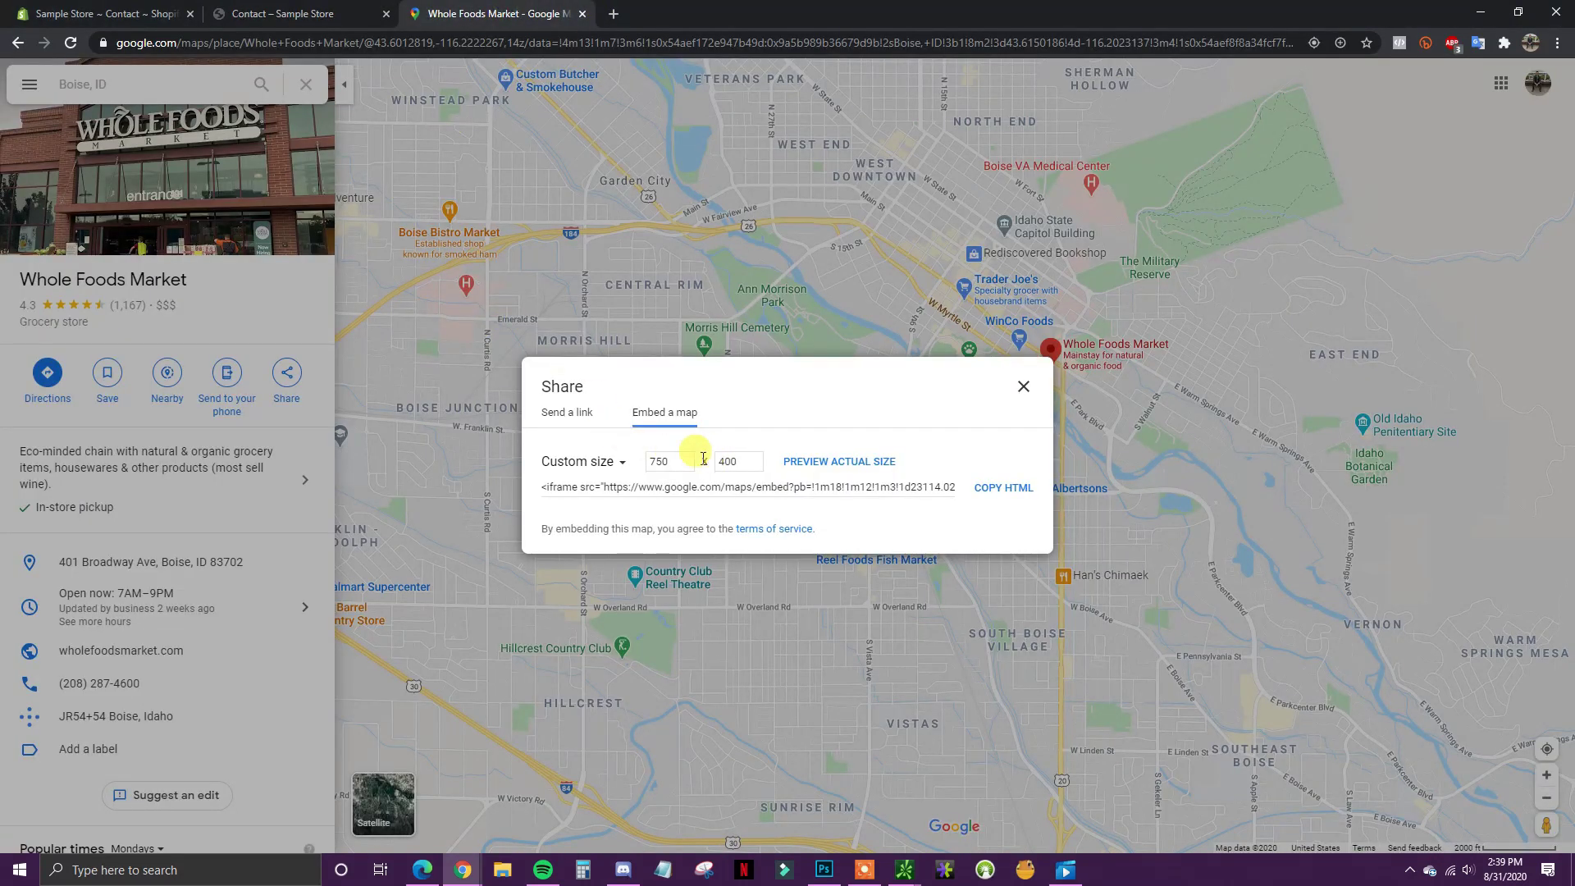
pyautogui.moveTo(670, 462); pyautogui.dragTo(638, 467)
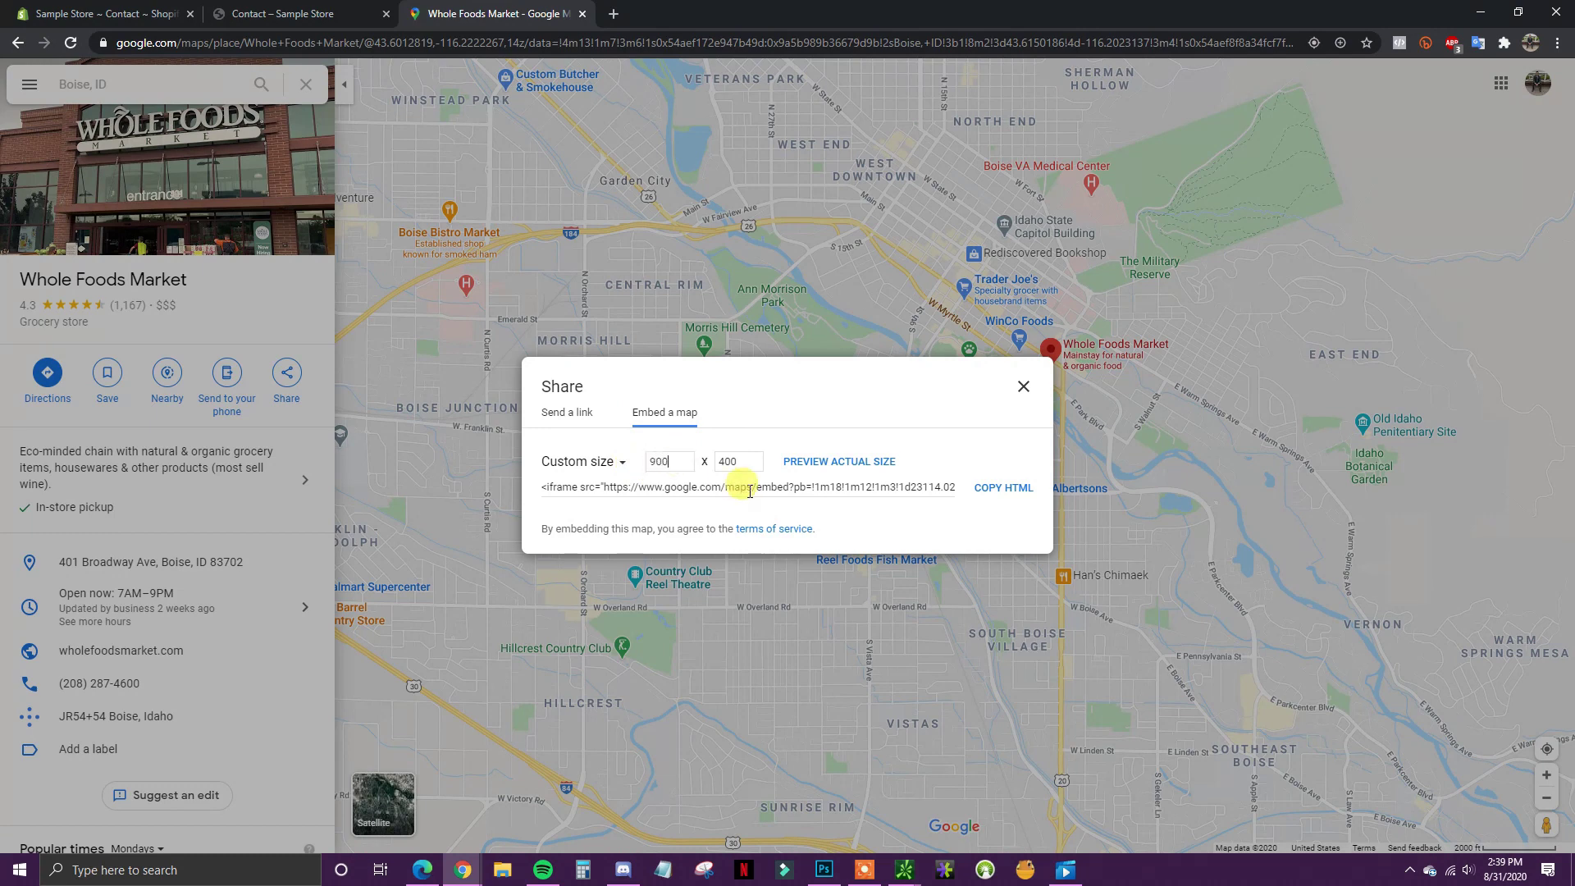
pyautogui.click(853, 461)
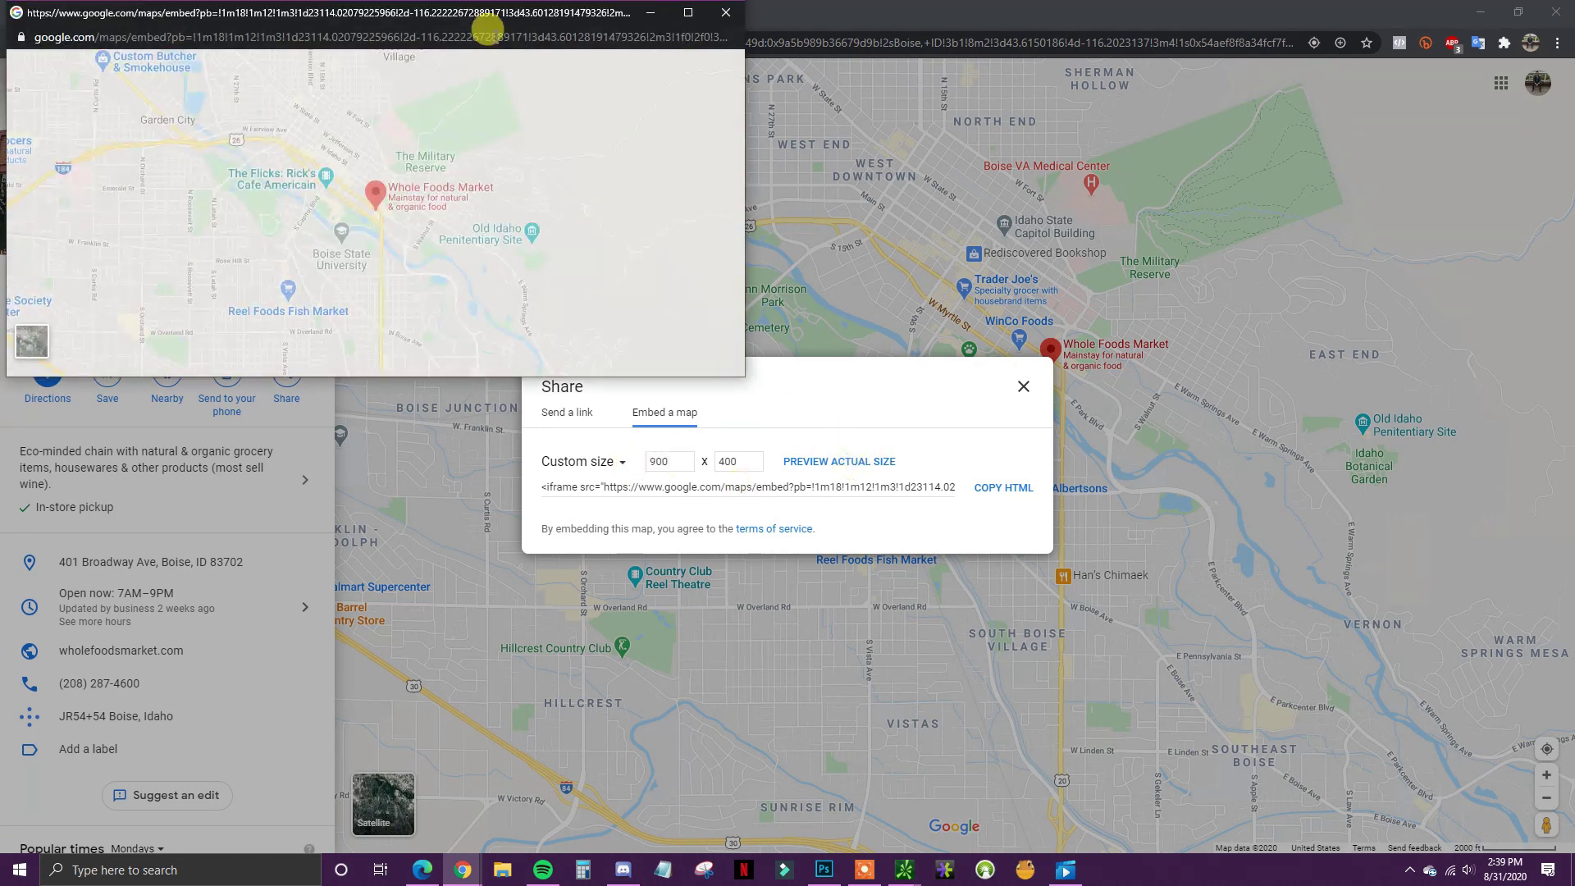
pyautogui.moveTo(415, 20); pyautogui.dragTo(618, 102)
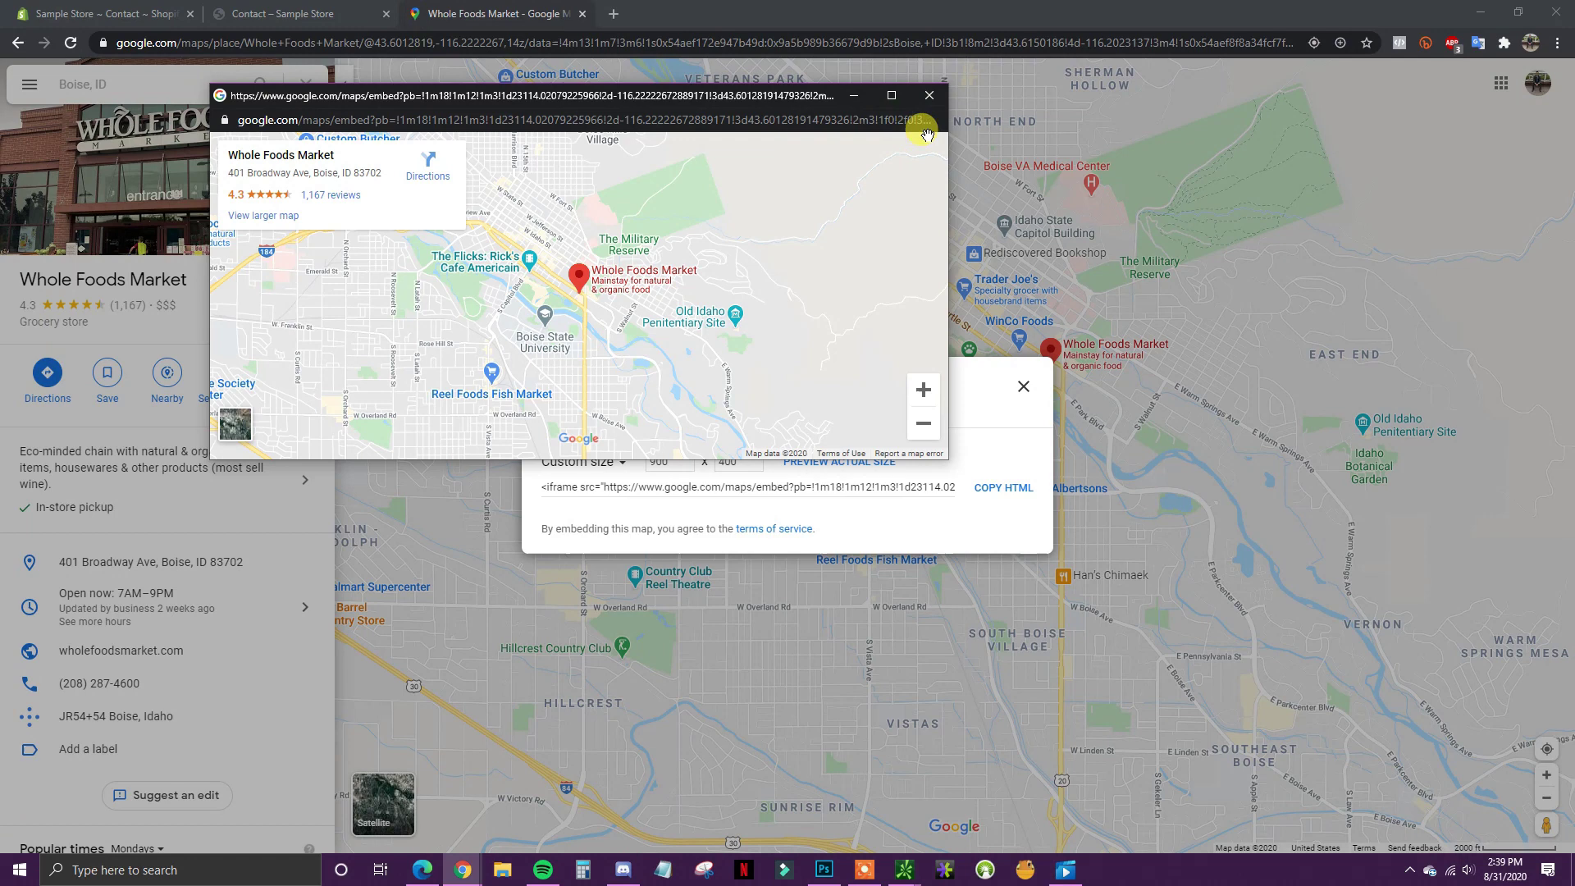
pyautogui.hotkey('ctrl', 'w')
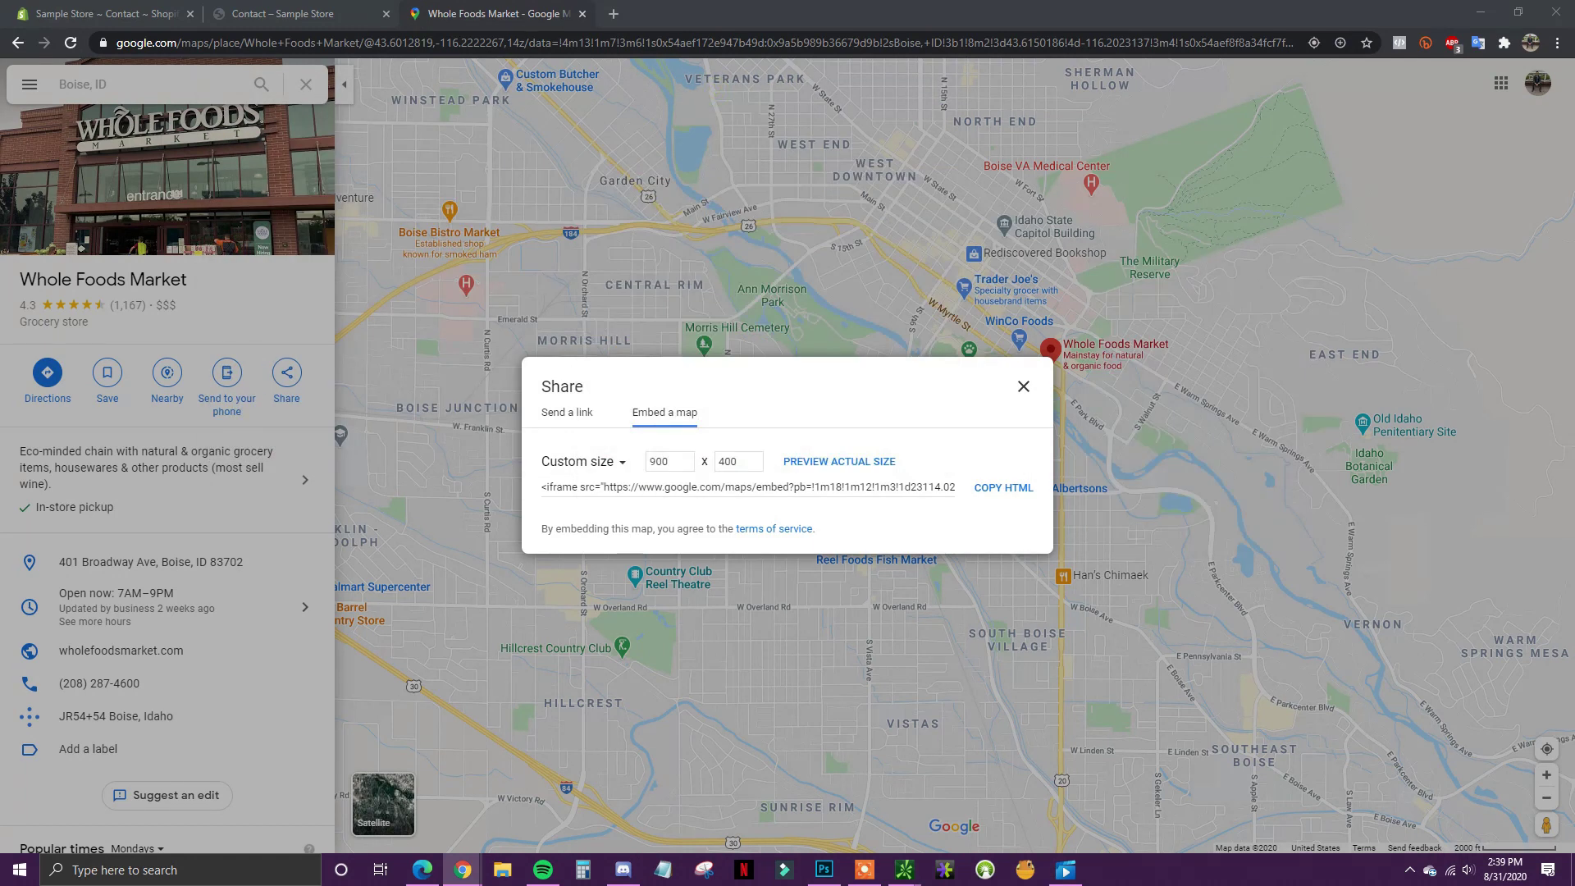
# Check the 900-wide preview over the live Contact page between store hours and the form
pyautogui.click(274, 12)
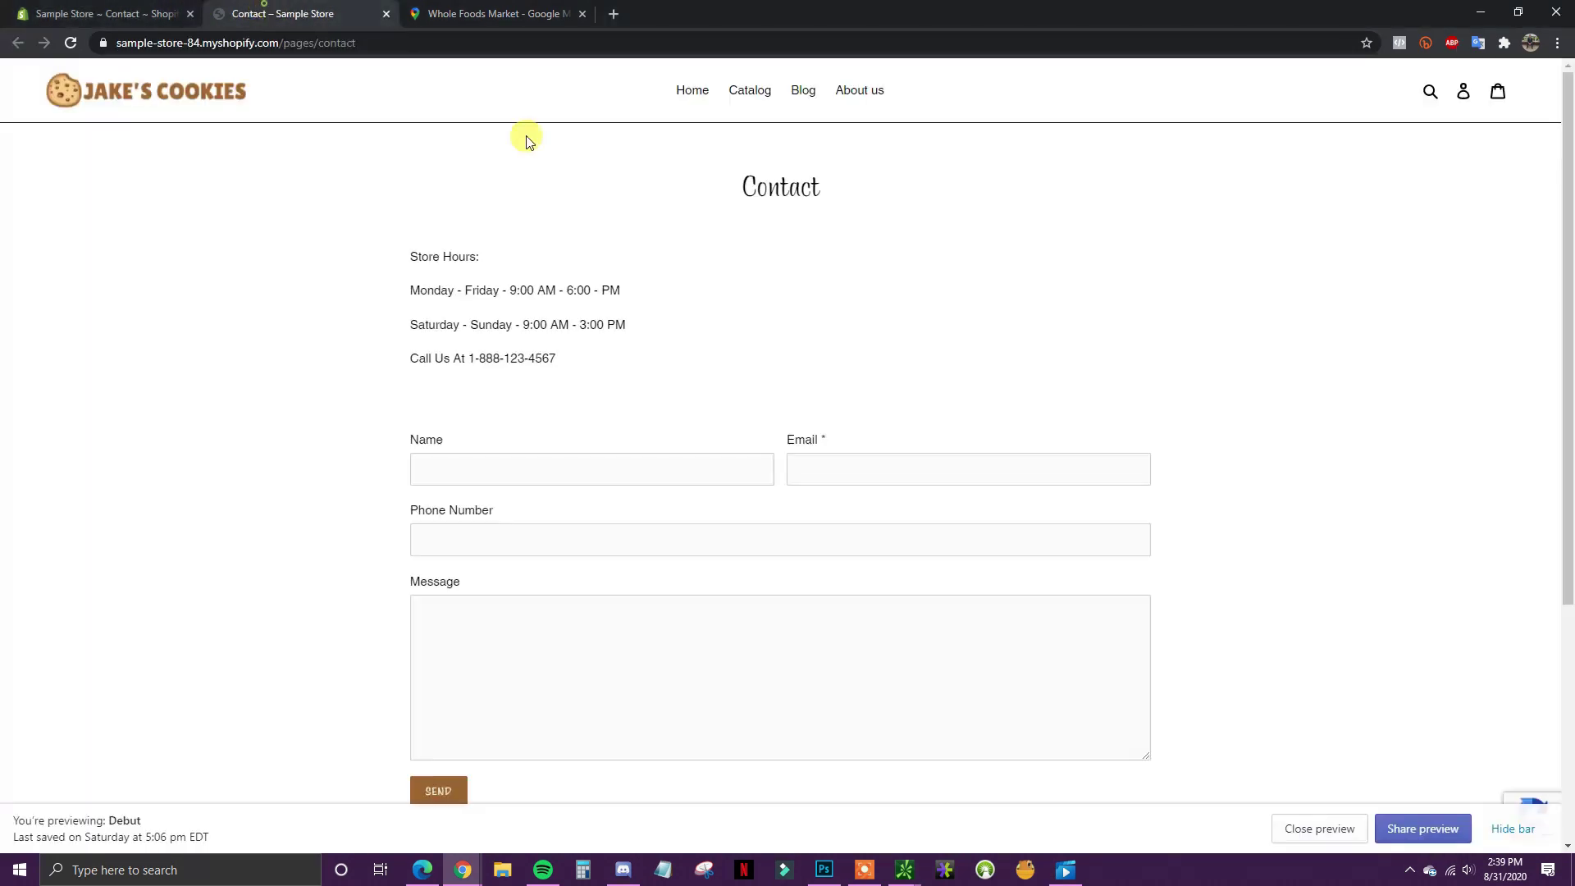
pyautogui.hotkey('ctrl', 'shift', 't')
pyautogui.moveTo(995, 250); pyautogui.dragTo(828, 130)
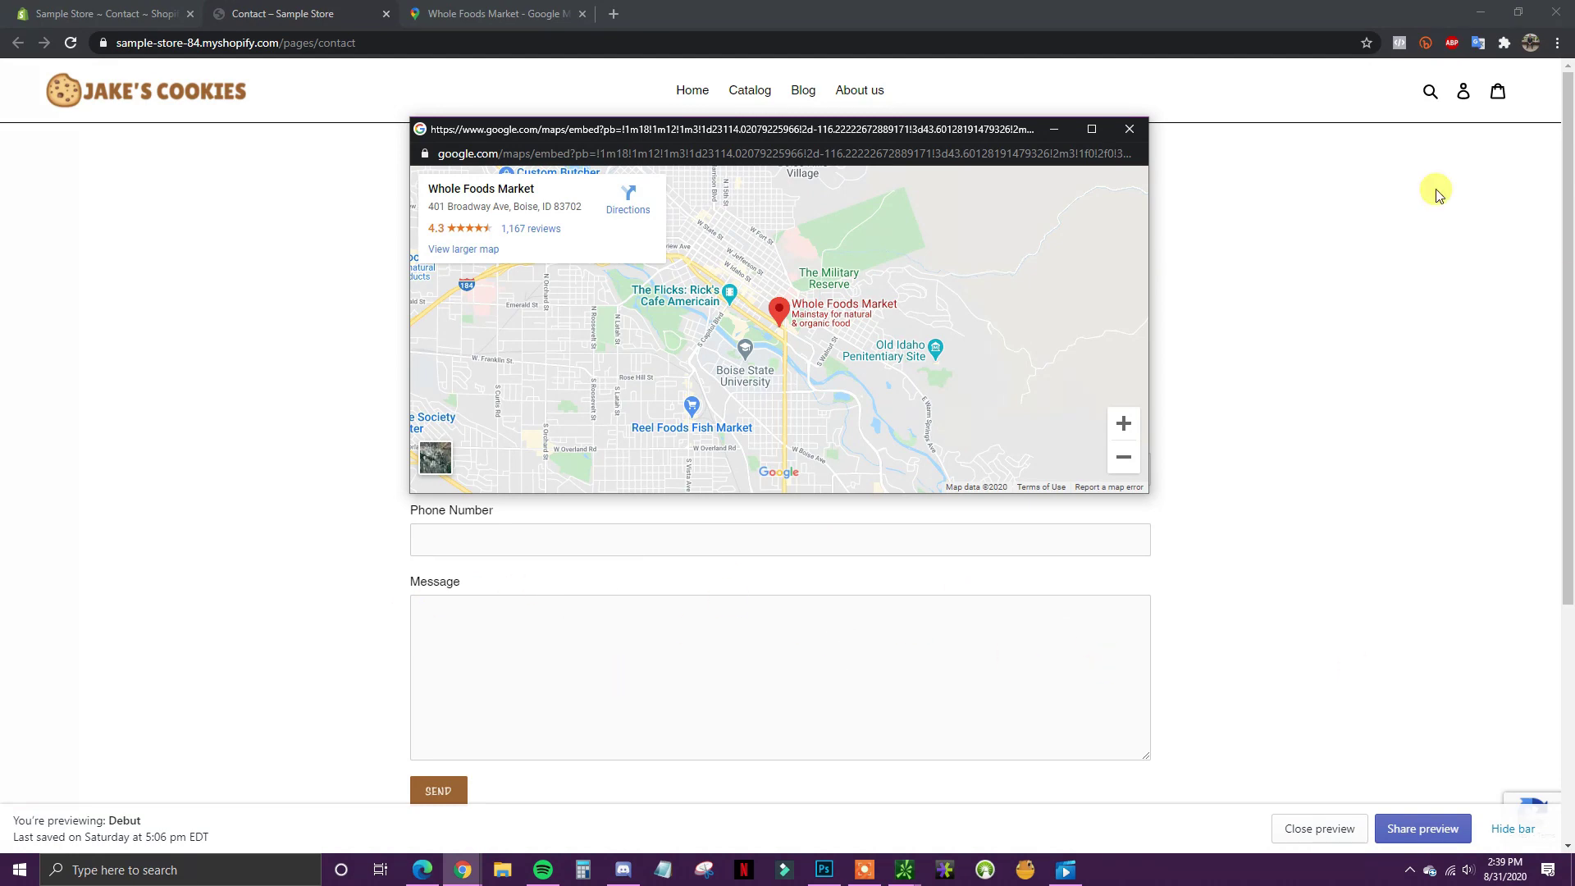
pyautogui.moveTo(889, 129); pyautogui.dragTo(900, 341)
pyautogui.click(1140, 339)
# Copy the 900 x 400 embed HTML and return to the Shopify Contact page editor
pyautogui.click(455, 13)
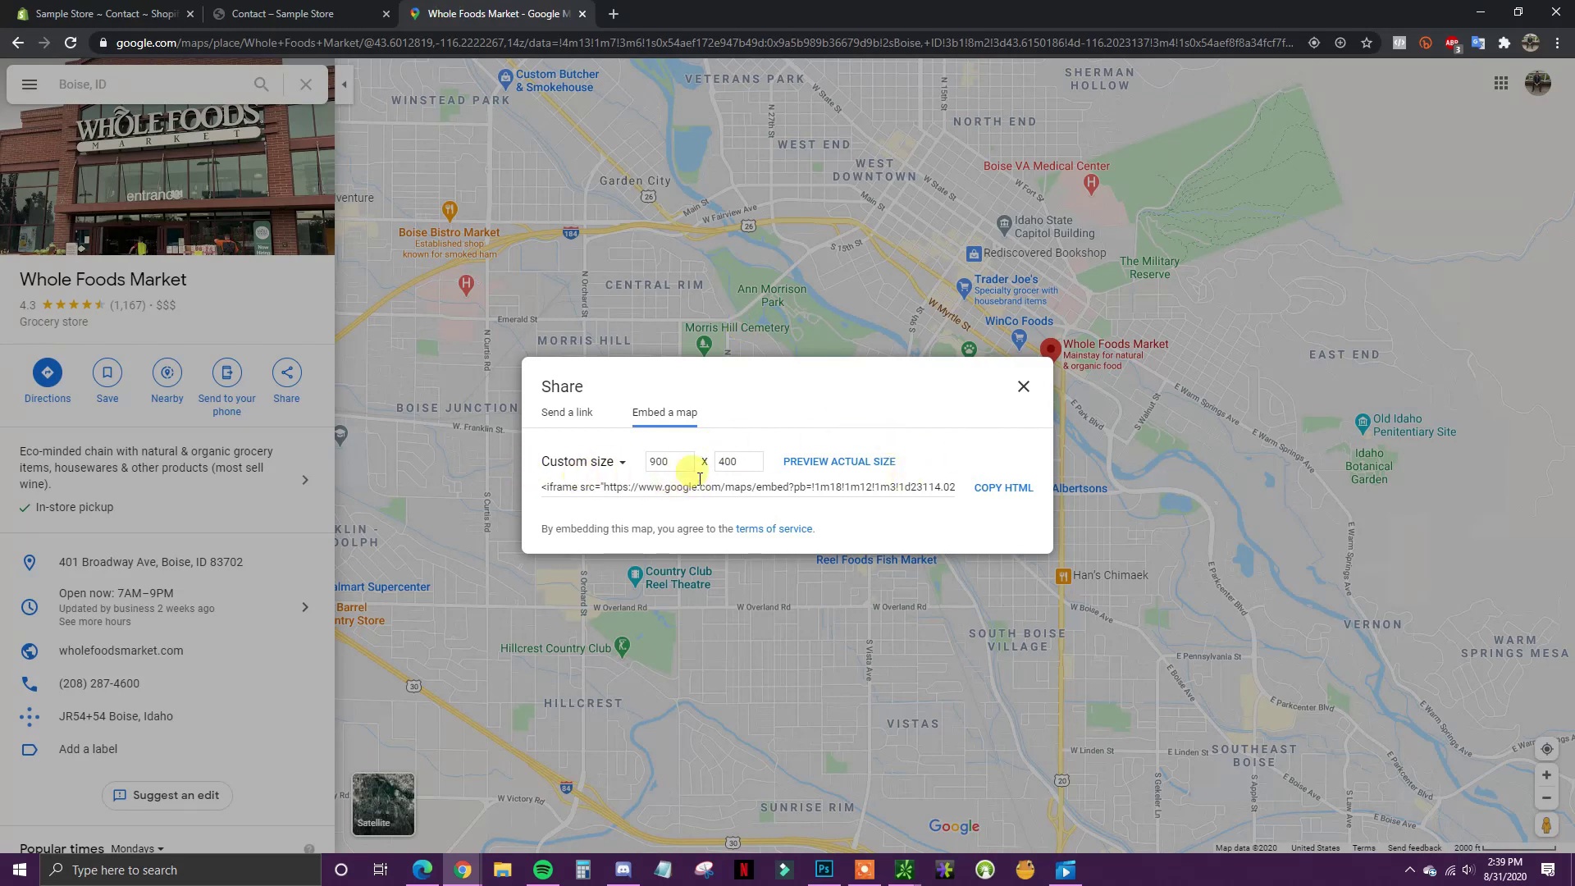
pyautogui.click(998, 491)
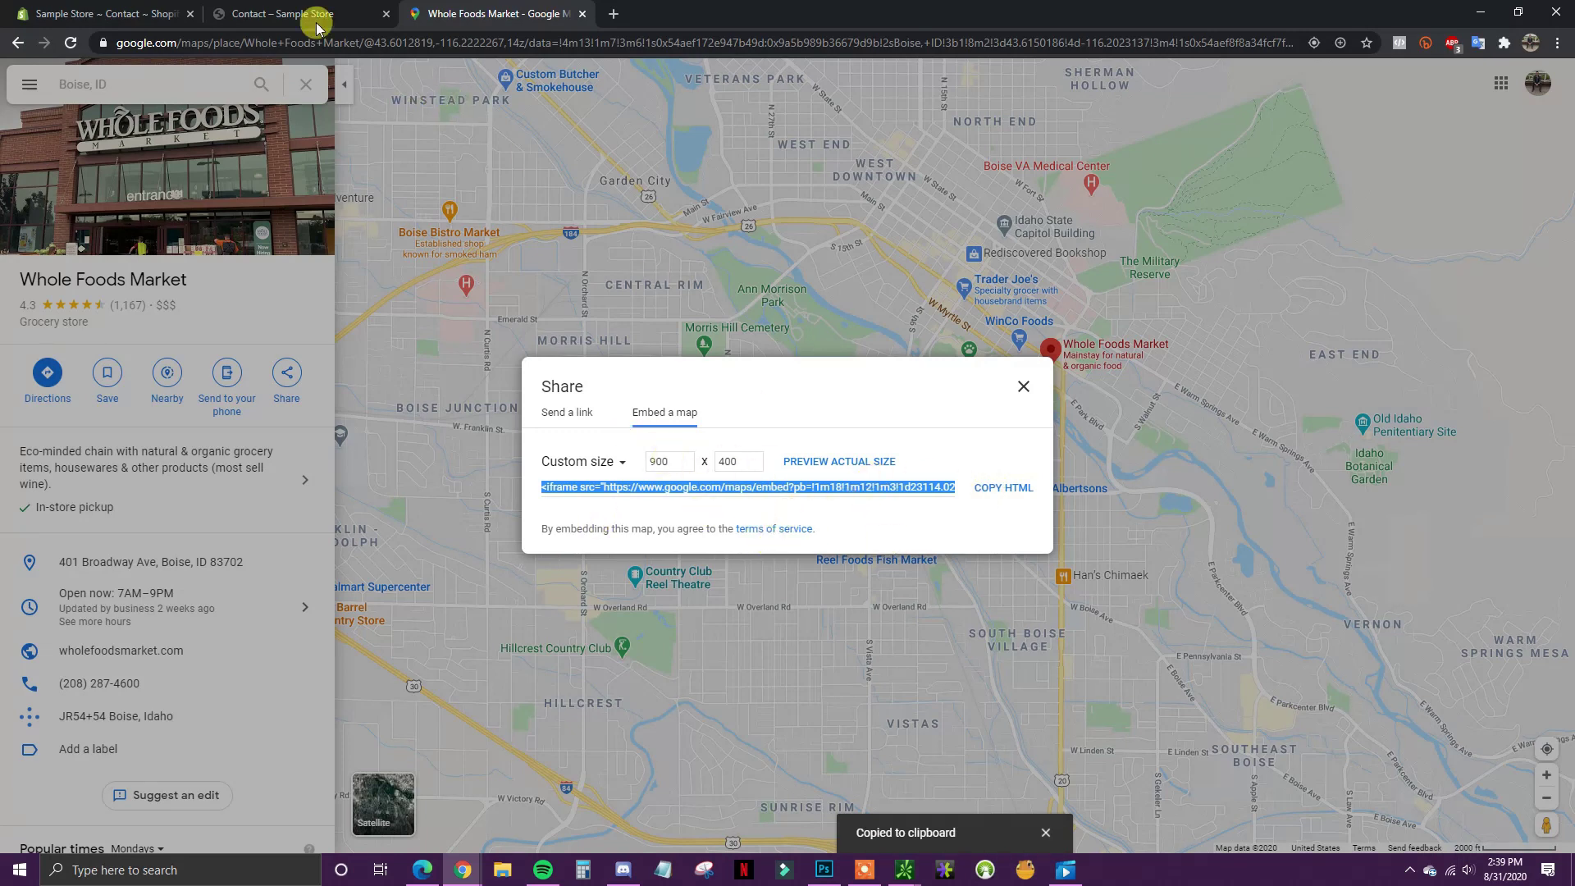
pyautogui.click(145, 23)
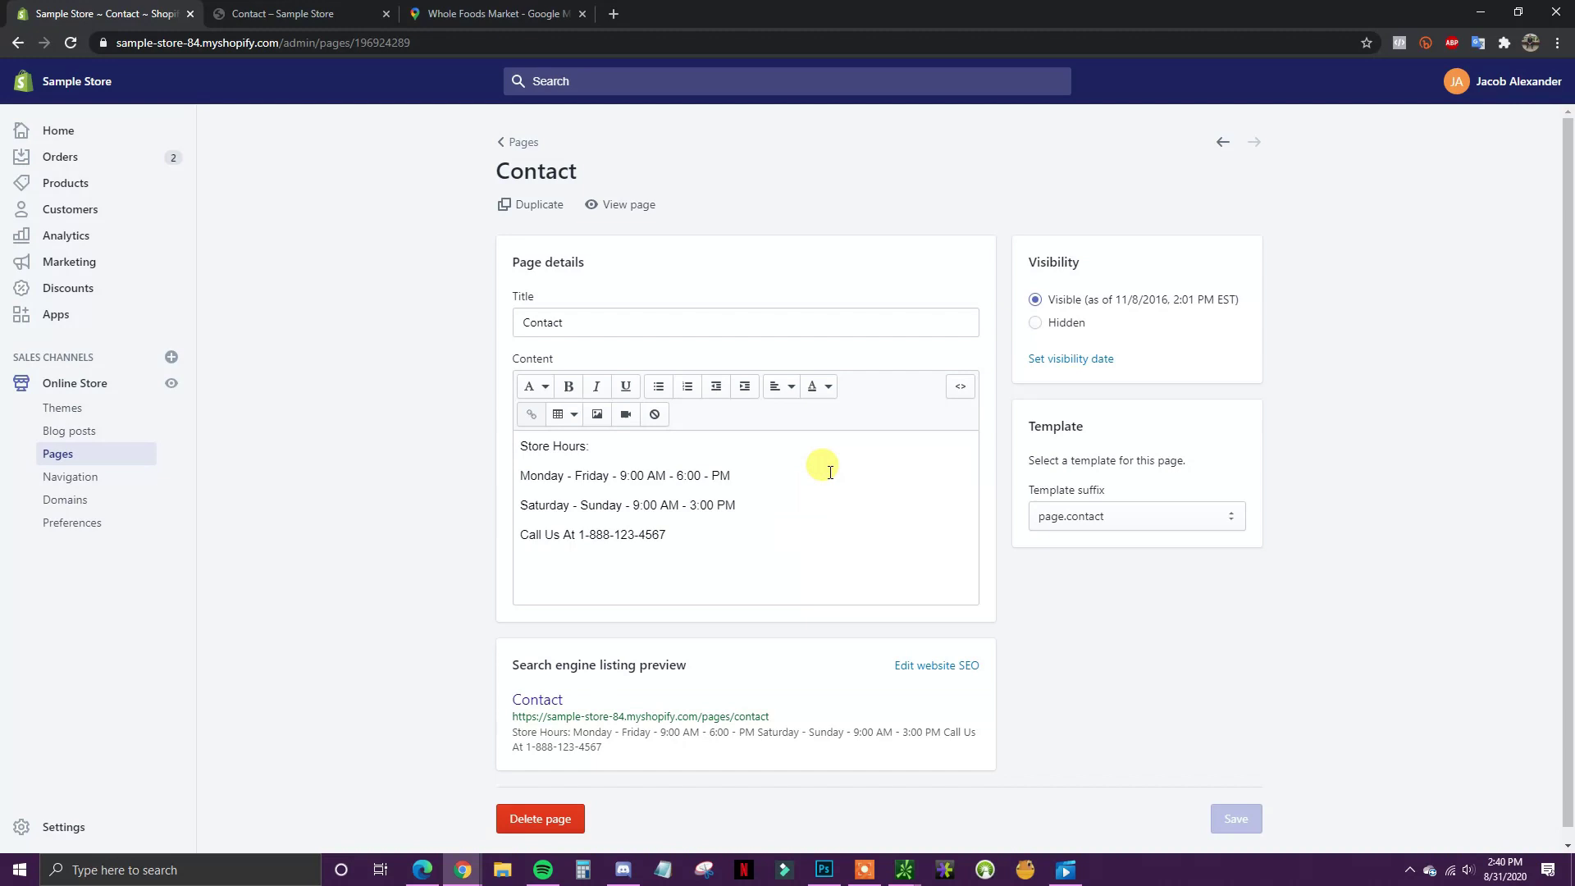
# Paste the iframe code below the store hours in the HTML view and save the Contact page
pyautogui.click(962, 389)
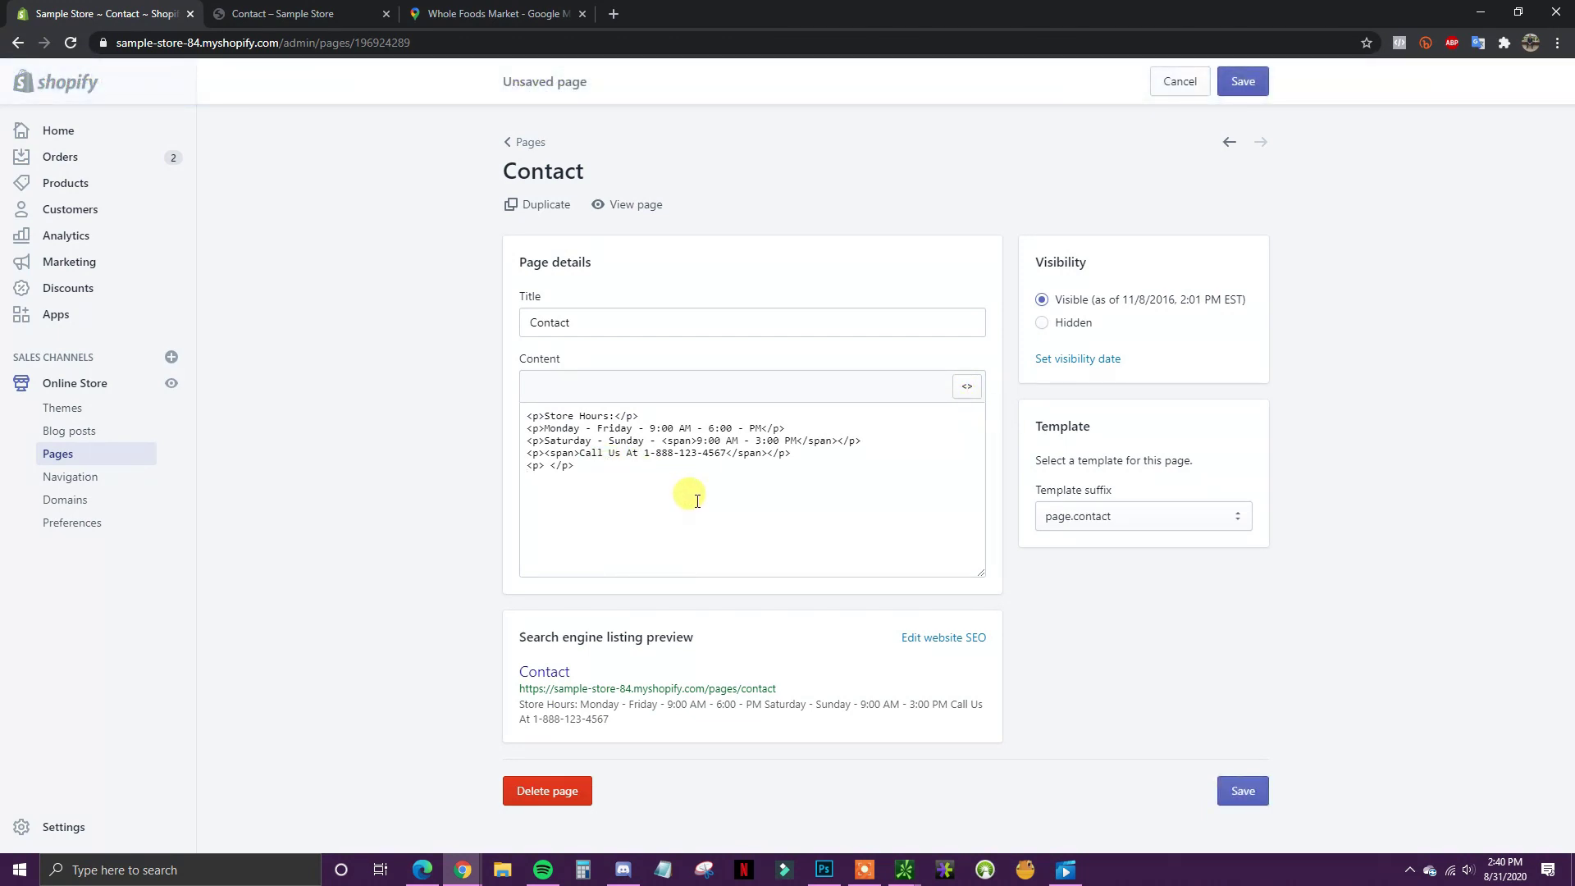
pyautogui.hotkey('ctrl', 'v')
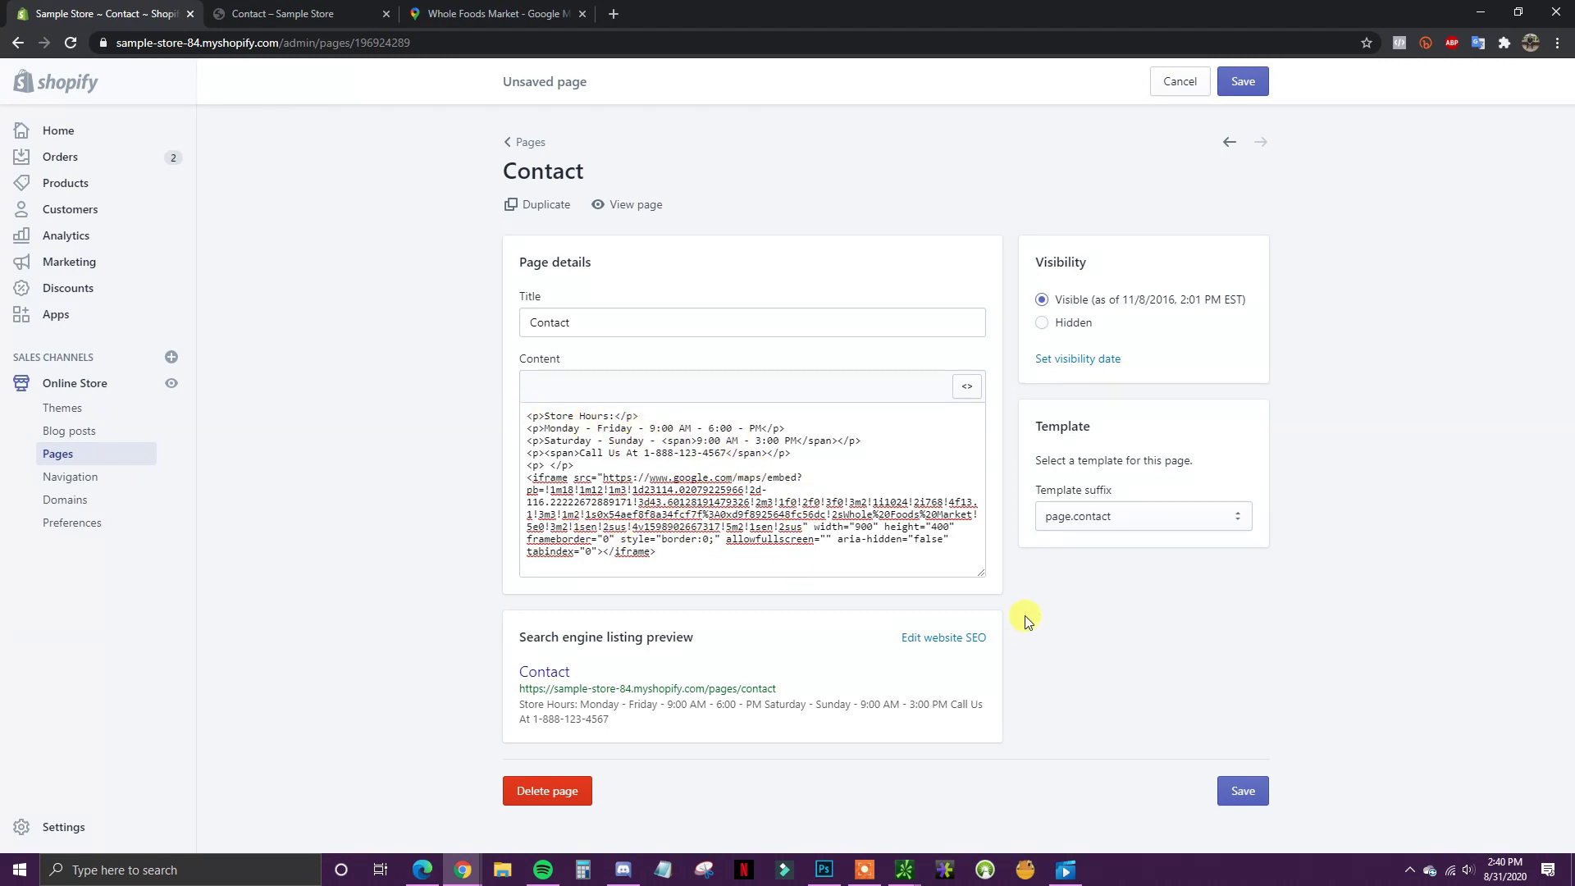
pyautogui.click(1237, 790)
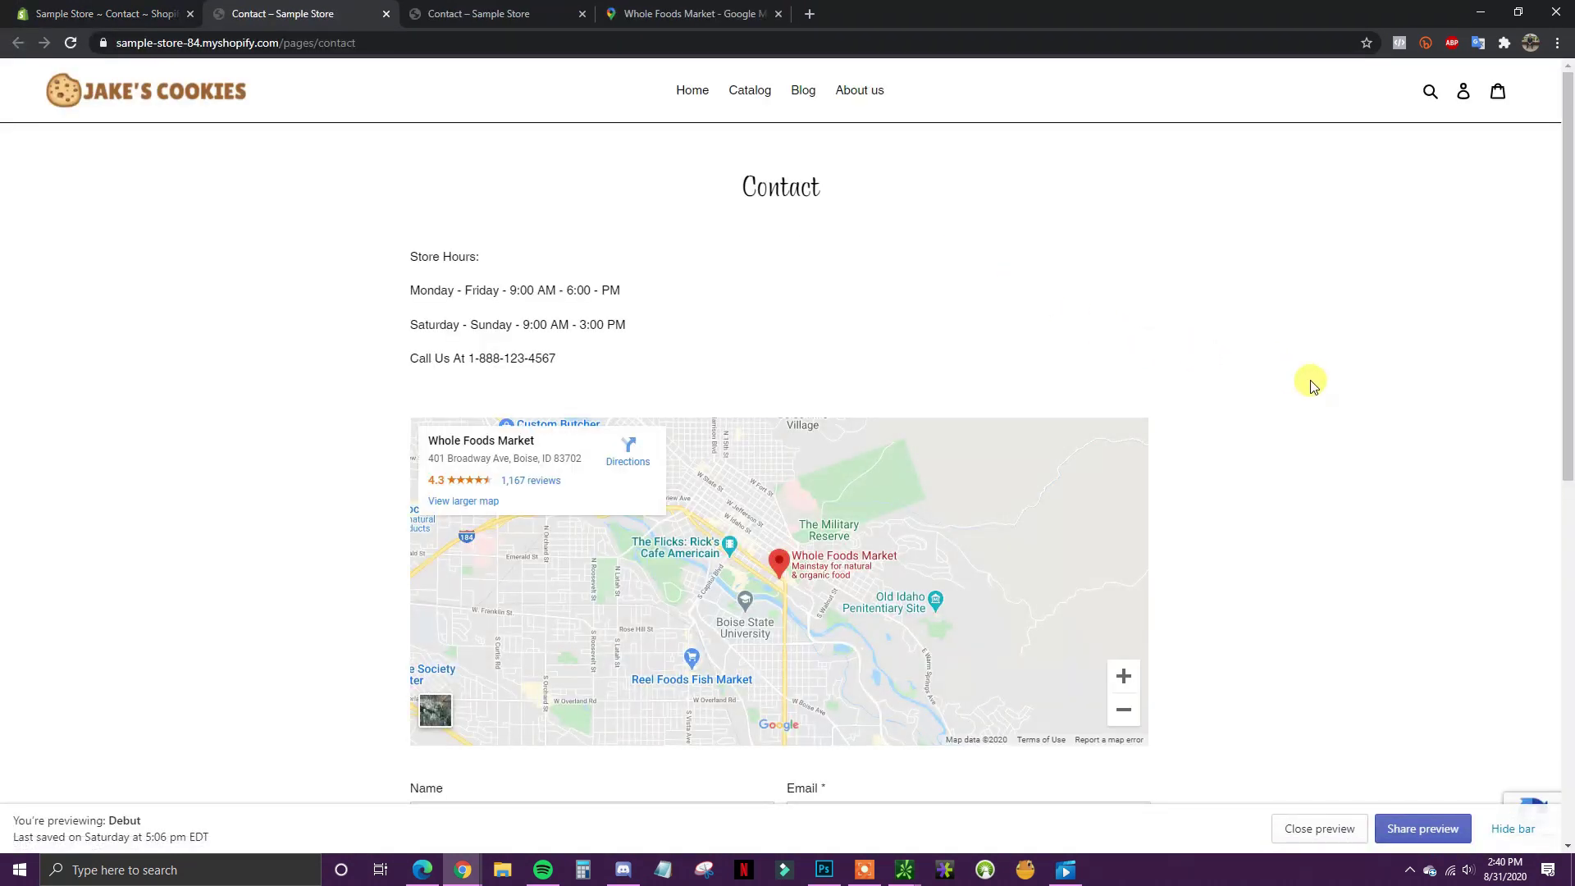
# Scroll the live Contact page to the Whole Foods map and test its zoom out and in buttons
pyautogui.scroll(-1, 1341, 411)
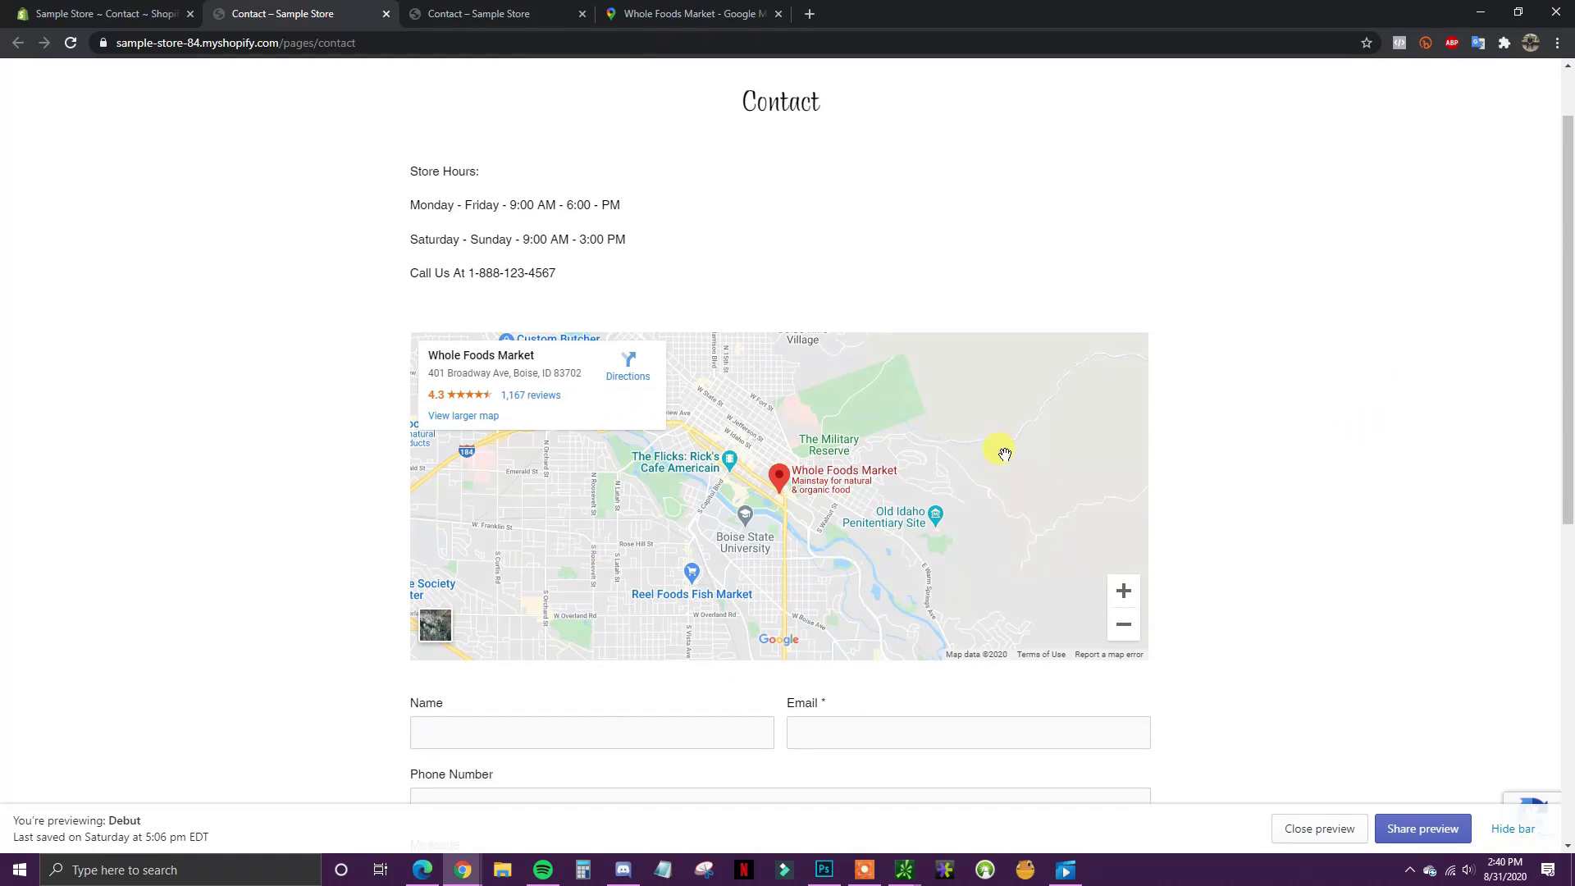
pyautogui.scroll(-1, 1001, 450)
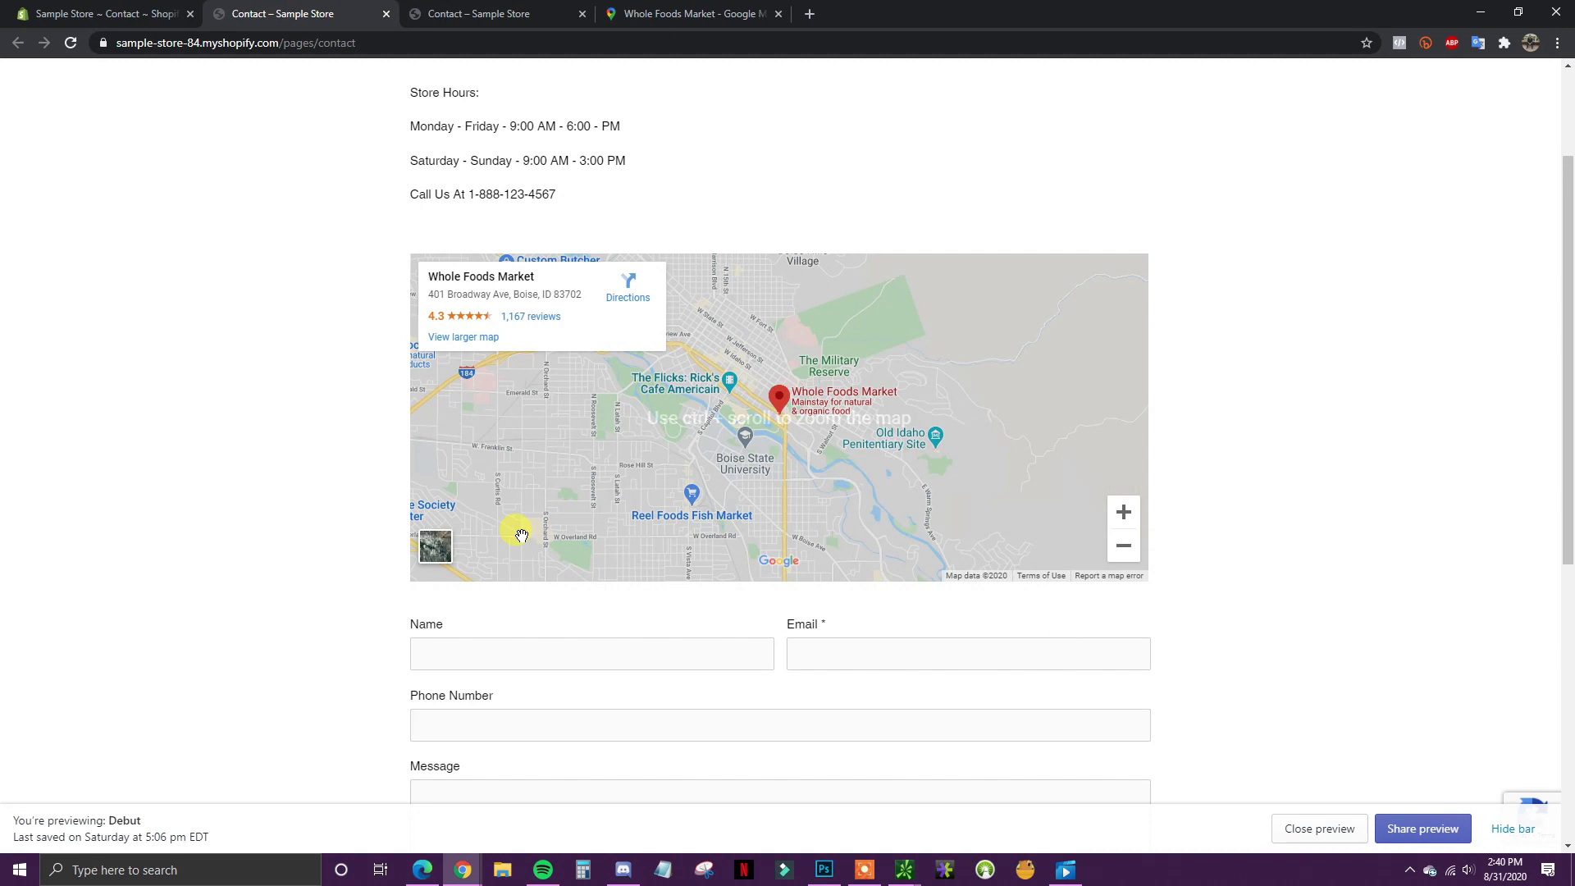
pyautogui.click(1124, 545)
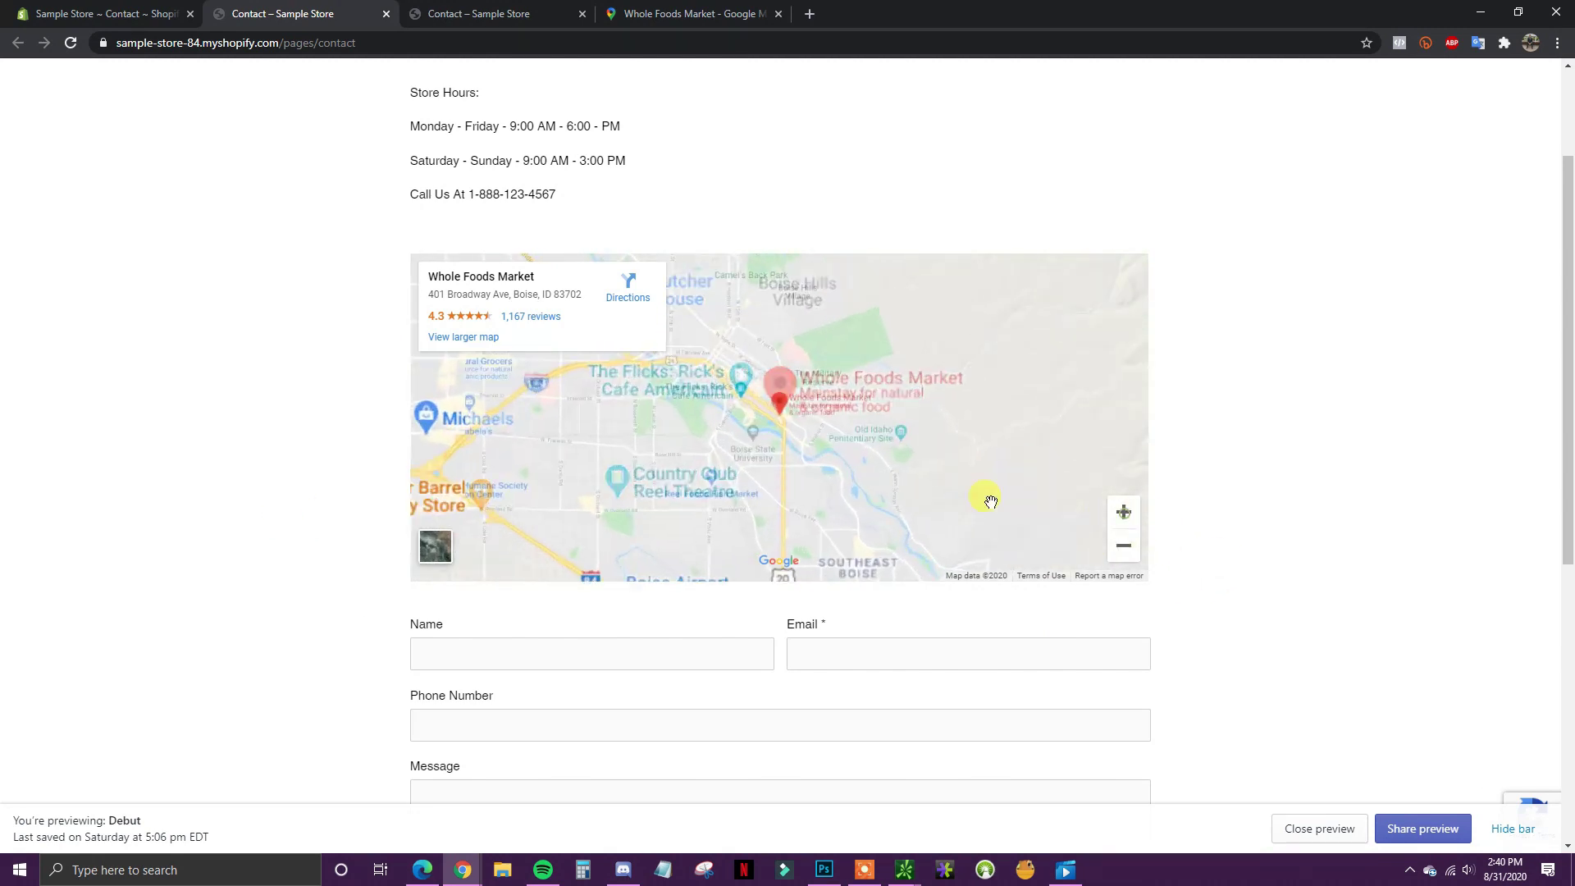
pyautogui.click(1123, 511)
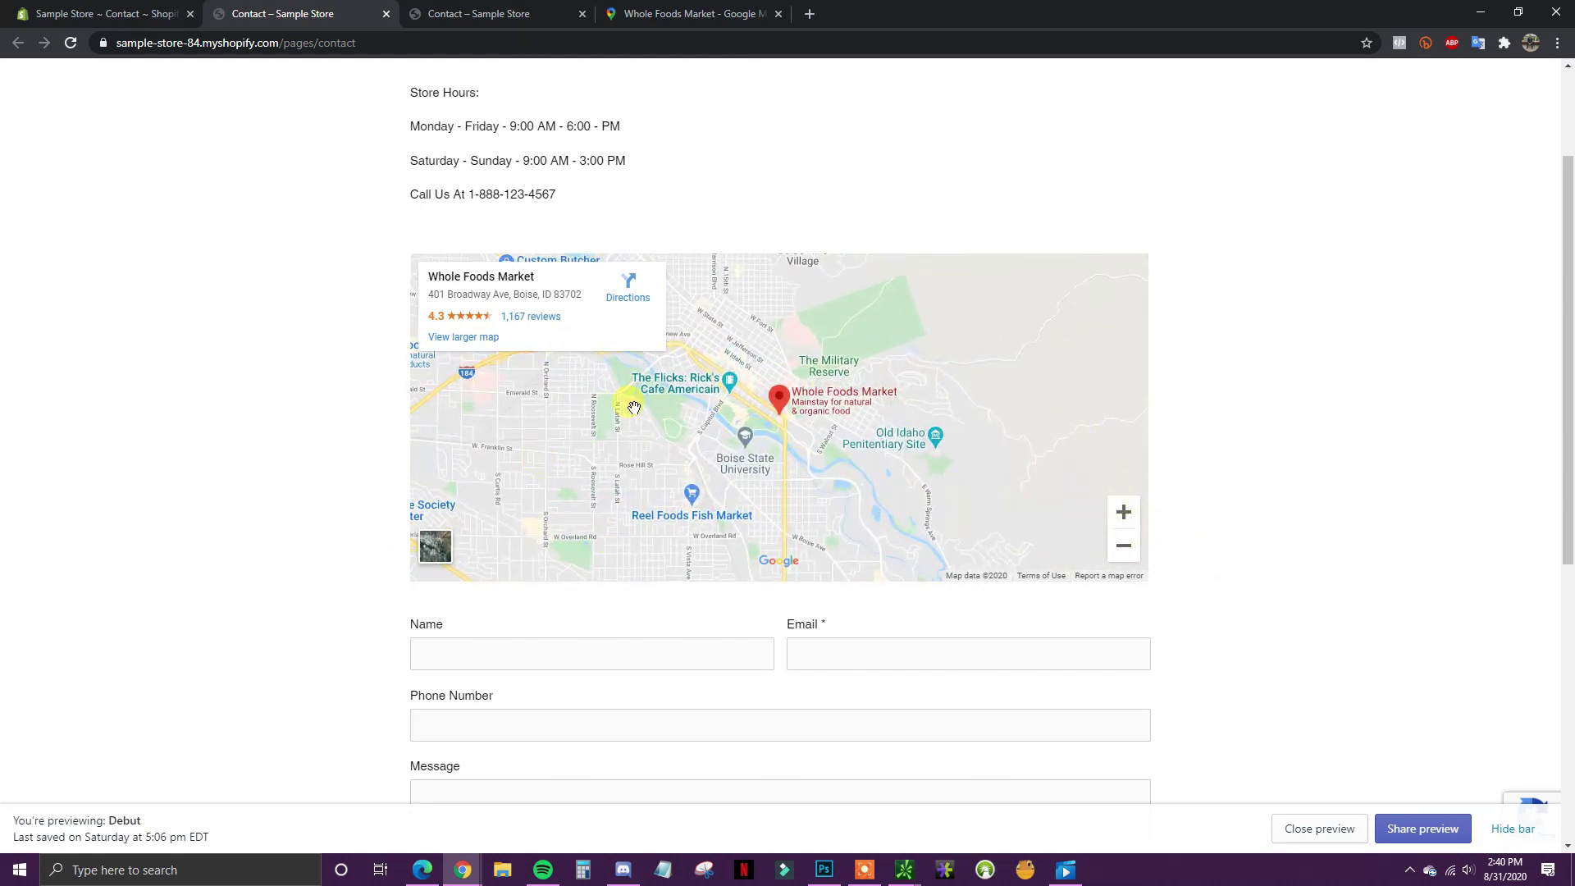
pyautogui.scroll(-1, 1279, 591)
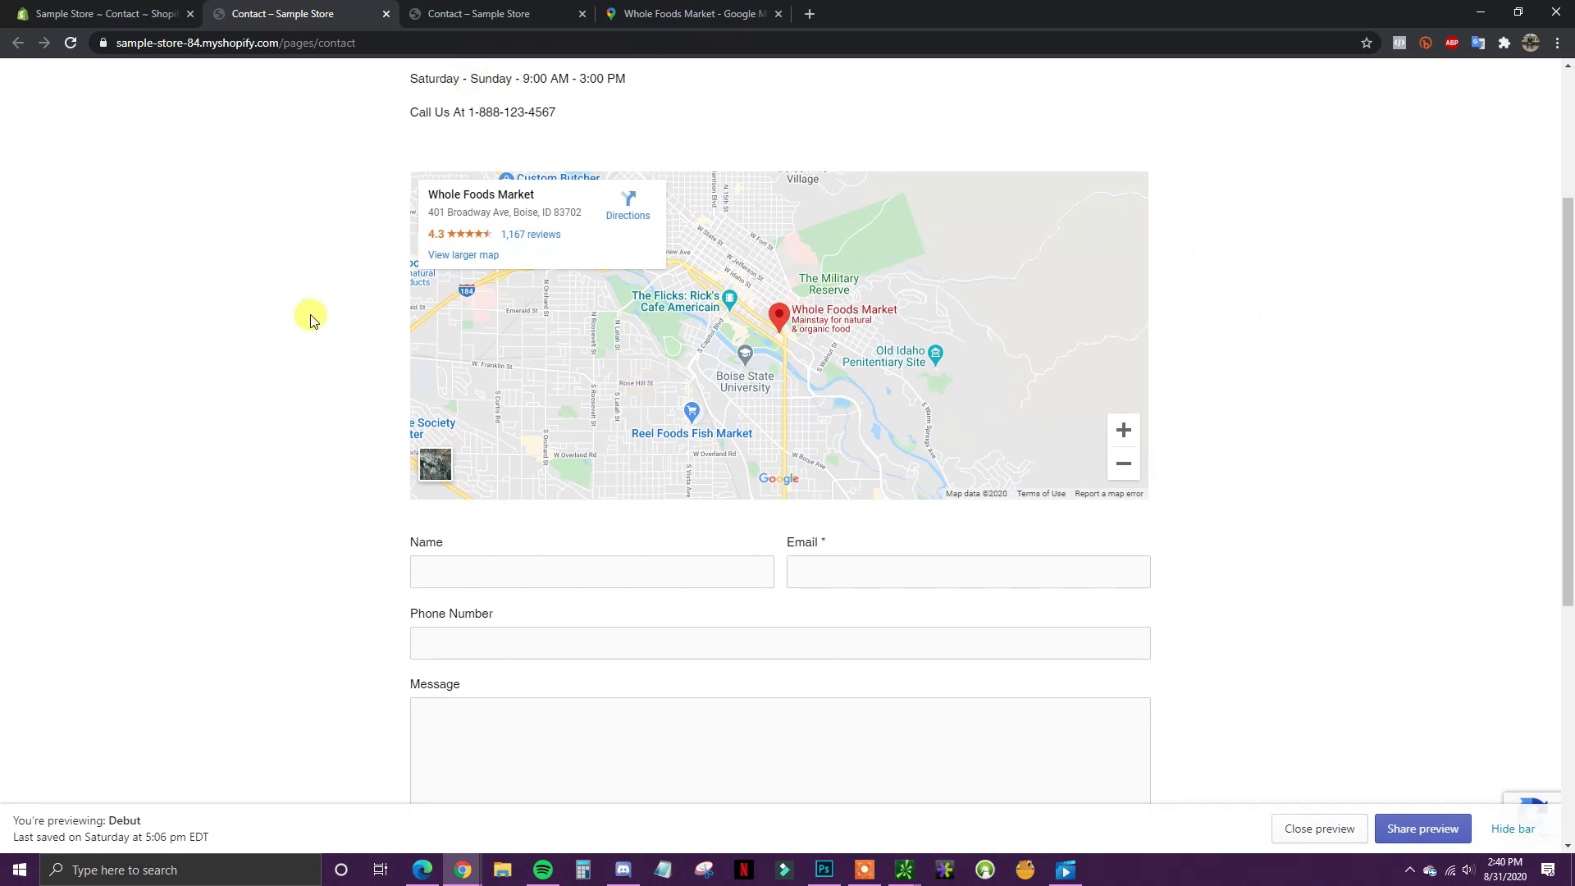
pyautogui.scroll(2, 470, 368)
pyautogui.scroll(-2, 1484, 563)
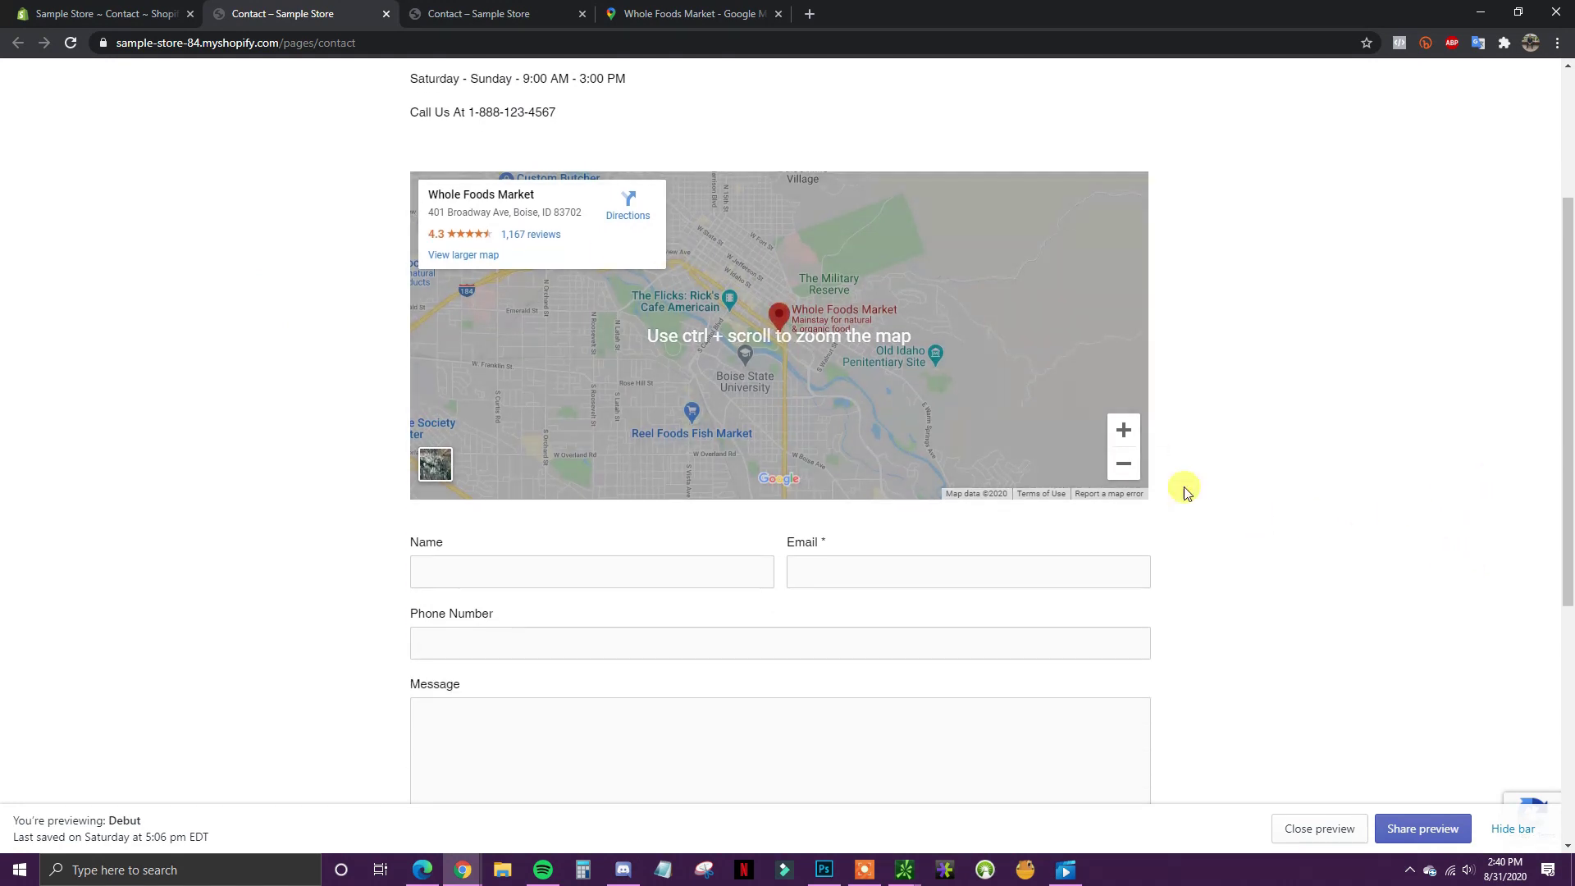